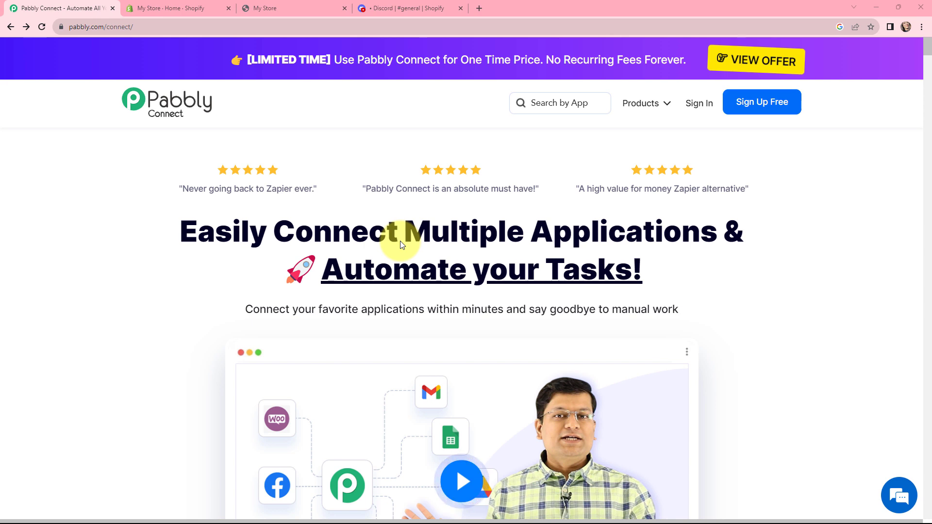
{"action": "left_click", "coordinate": [291, 8]}
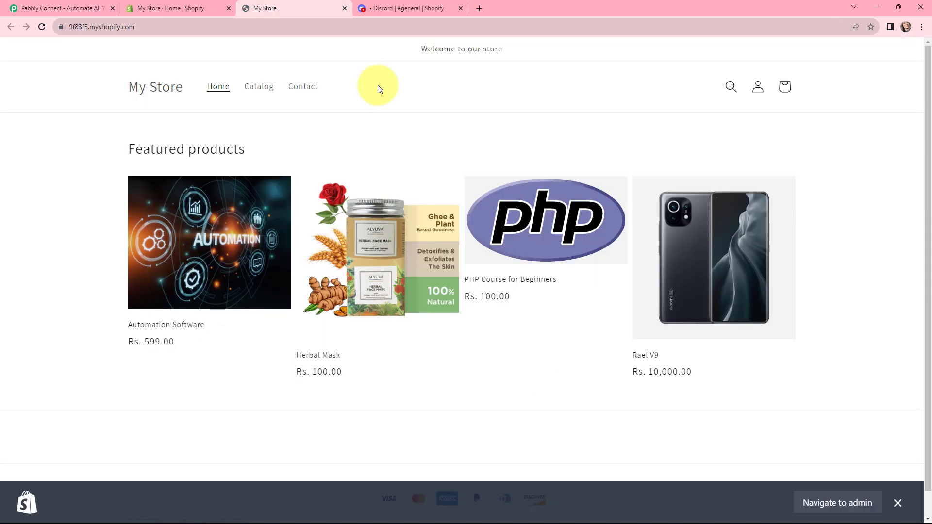
{"action": "key", "text": "ctrl+Tab"}
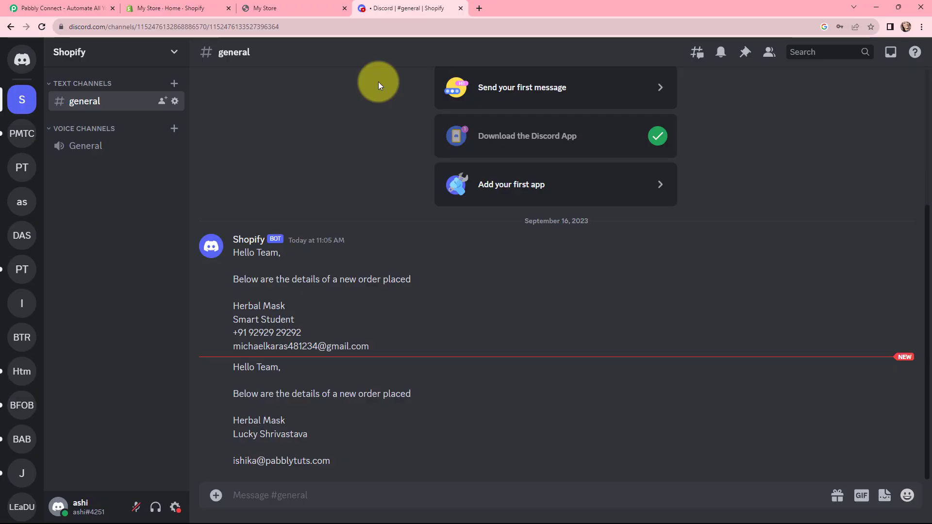
{"action": "key", "text": "ctrl+Tab"}
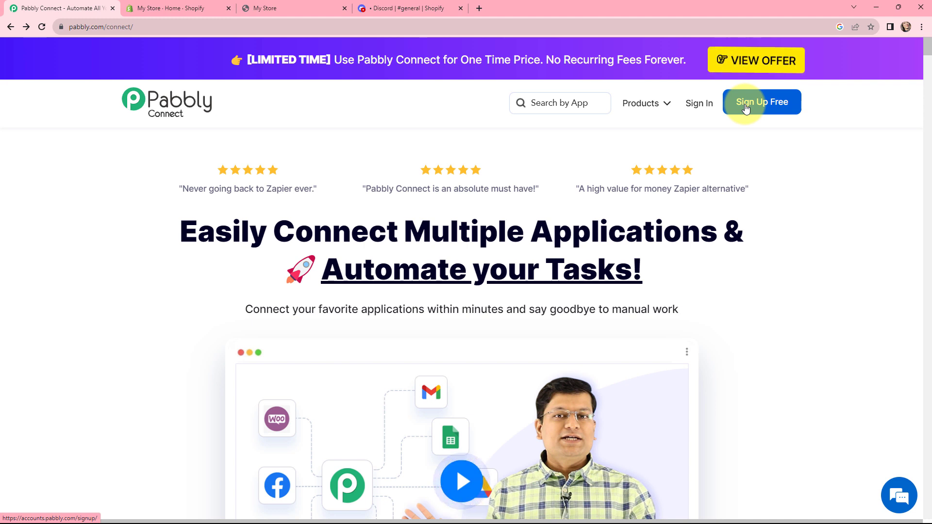
Sign in to Pabbly, access Pabbly Connect, and create a workflow named "Send New Shopify Orders as Channel Messages in Discord".
{"action": "left_click", "coordinate": [701, 110]}
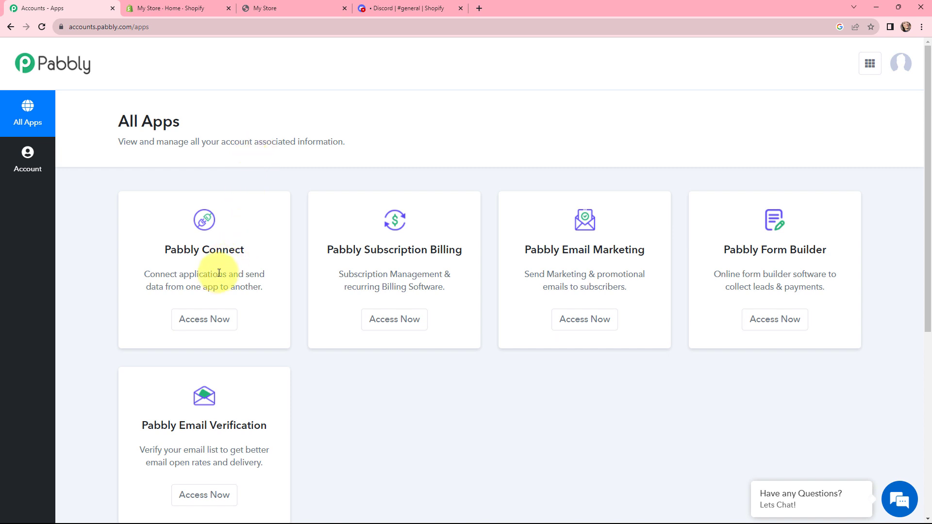
{"action": "left_click", "coordinate": [206, 327]}
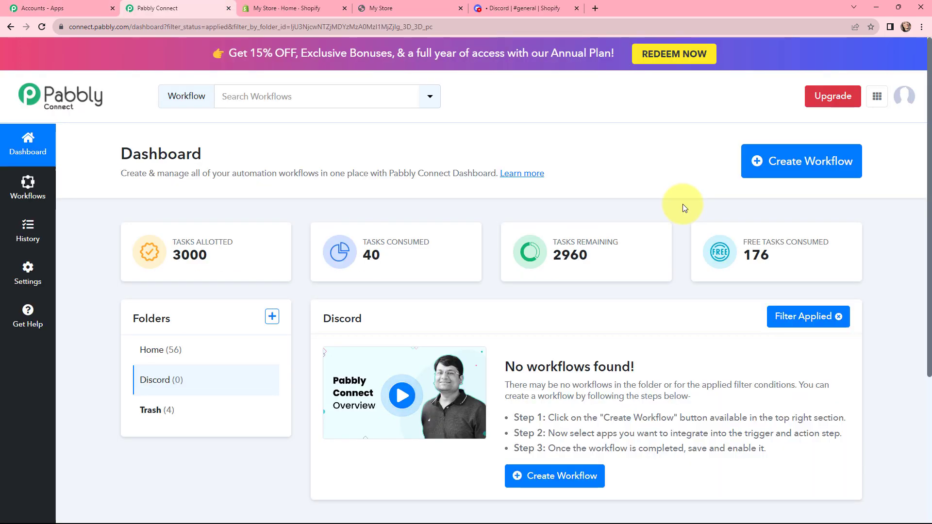
{"action": "left_click", "coordinate": [774, 164]}
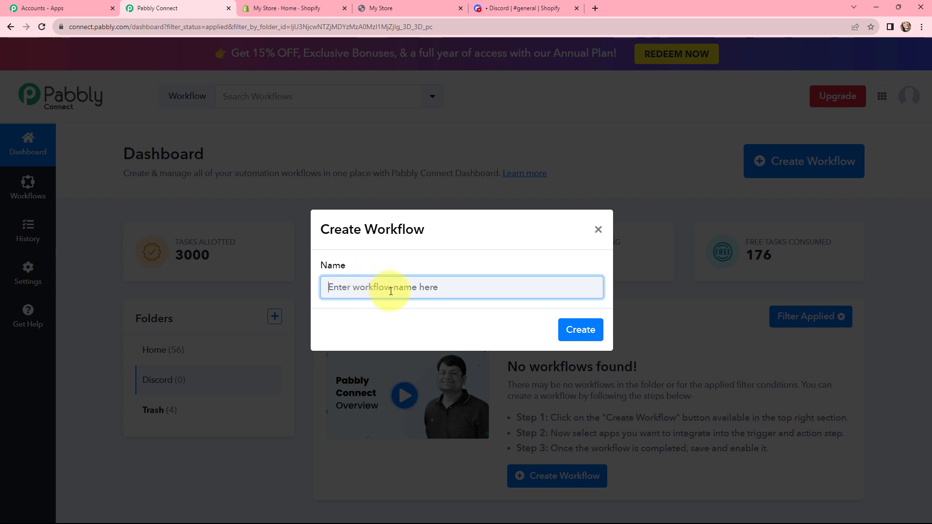
{"action": "type", "text": "Send New Shopify Orders as Channel Messages in Discord"}
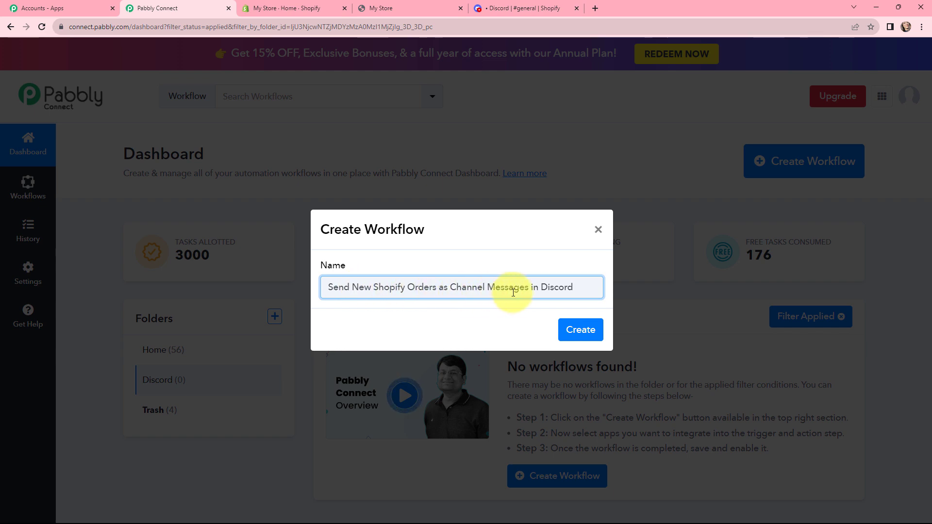
{"action": "left_click", "coordinate": [572, 330]}
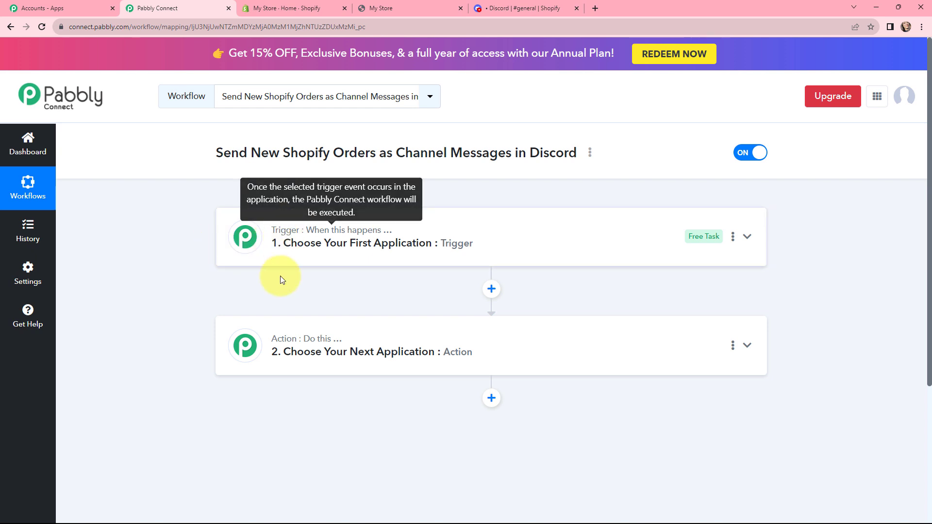
{"action": "mouse_move", "coordinate": [280, 342]}
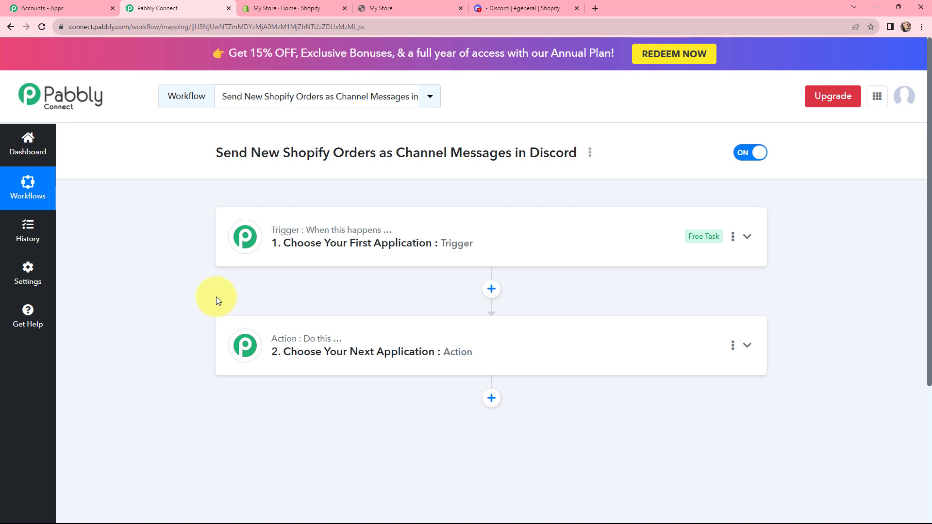
{"action": "mouse_move", "coordinate": [383, 238]}
{"action": "left_click_drag", "start_coordinate": [201, 156], "coordinate": [324, 167]}
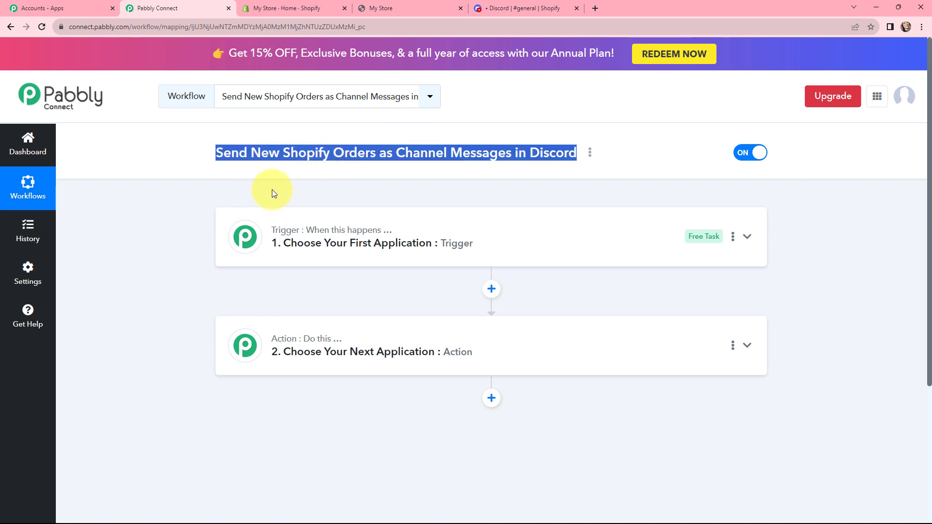
Set the workflow's trigger app to Shopify with New Order as the trigger event.
{"action": "left_click", "coordinate": [286, 235]}
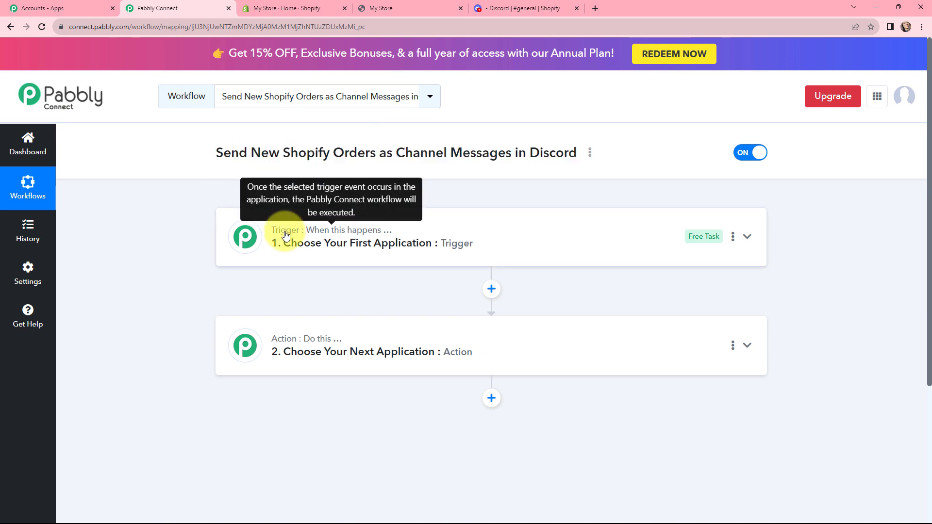
{"action": "left_click", "coordinate": [273, 308]}
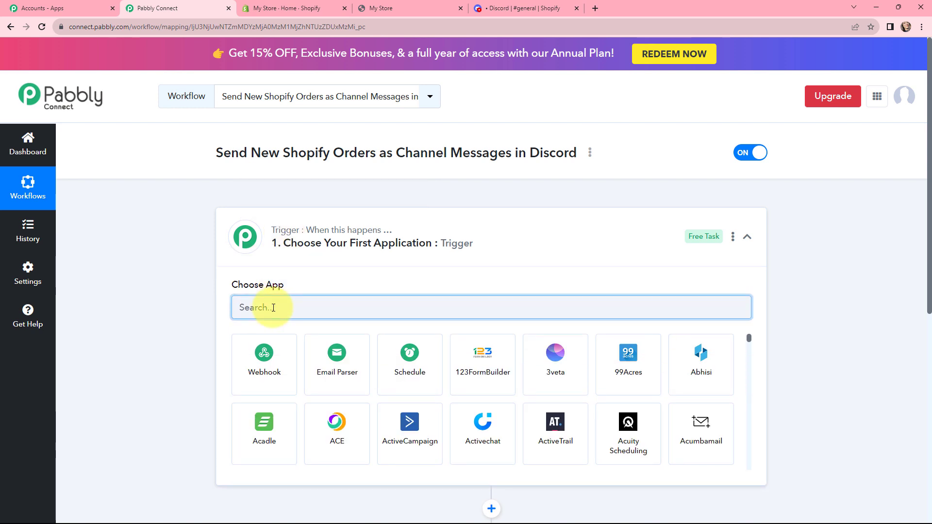
{"action": "type", "text": "shopi"}
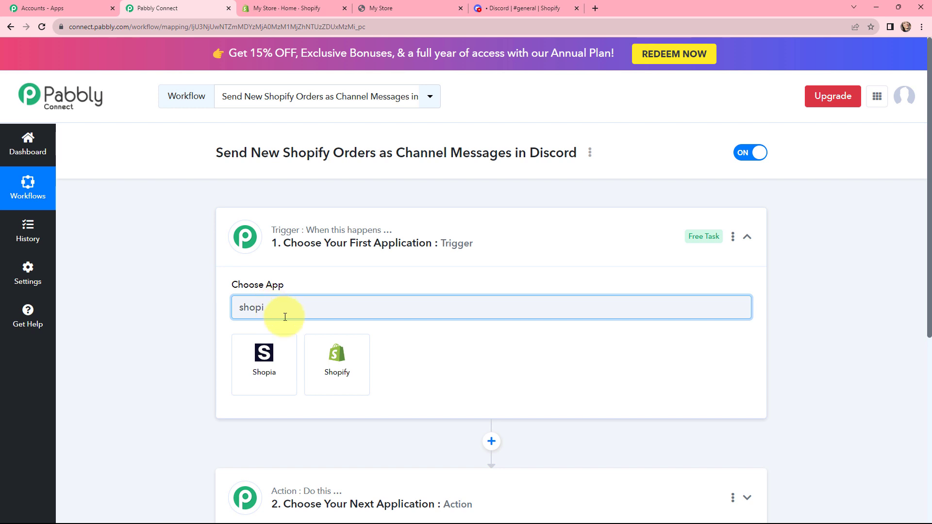
{"action": "left_click", "coordinate": [342, 356]}
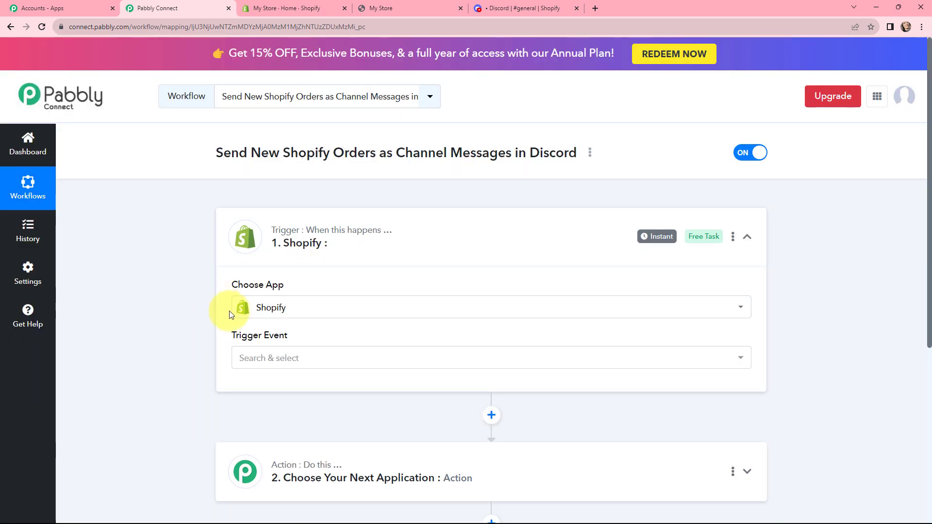
{"action": "left_click", "coordinate": [291, 358]}
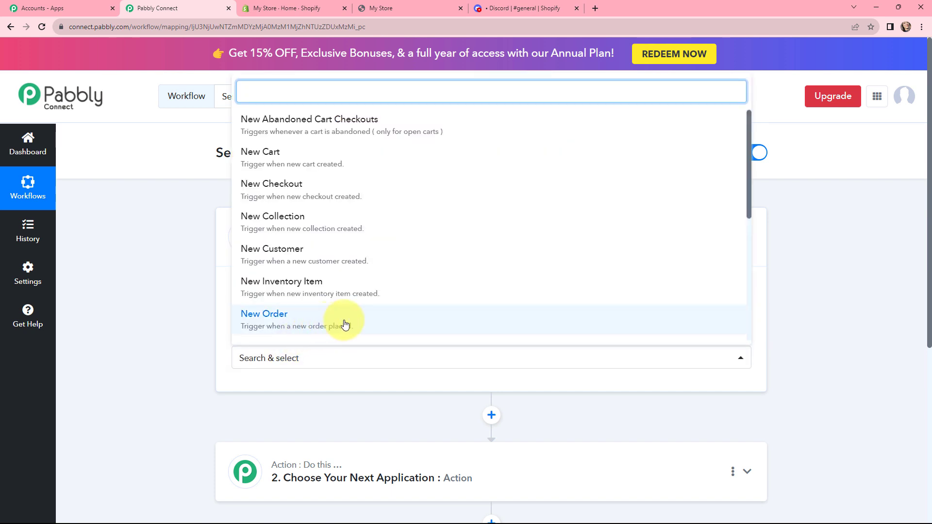
{"action": "left_click", "coordinate": [289, 322]}
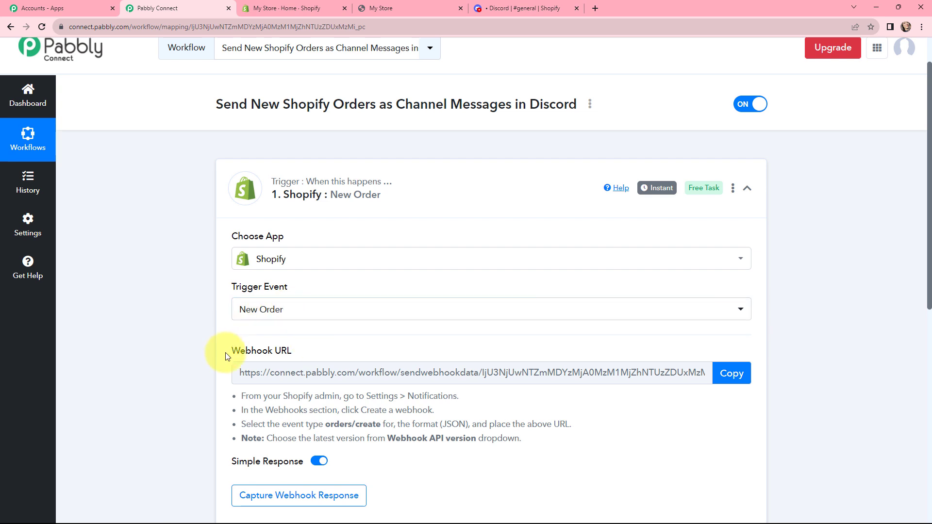
Review the webhook setup instructions and start a new webhook in the Shopify admin's notification settings.
{"action": "left_click_drag", "start_coordinate": [228, 354], "coordinate": [291, 353]}
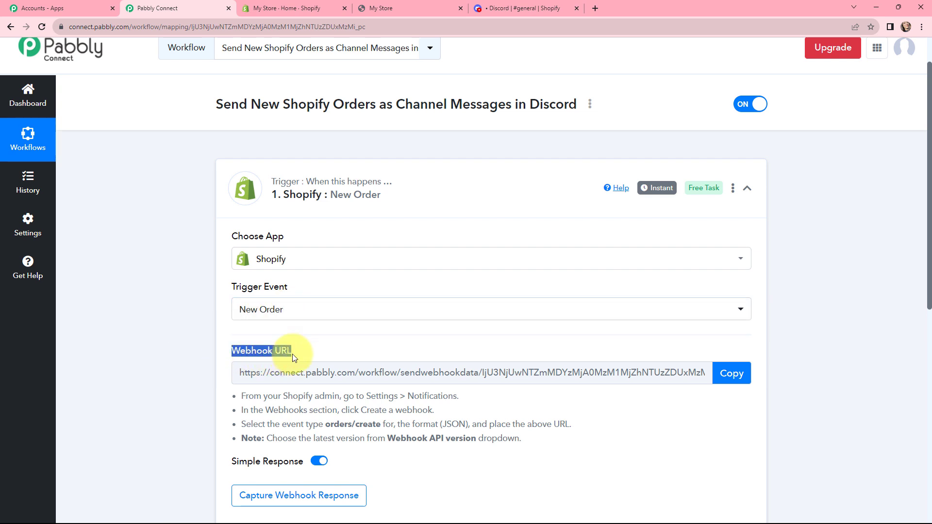
{"action": "left_click_drag", "start_coordinate": [221, 396], "coordinate": [527, 439]}
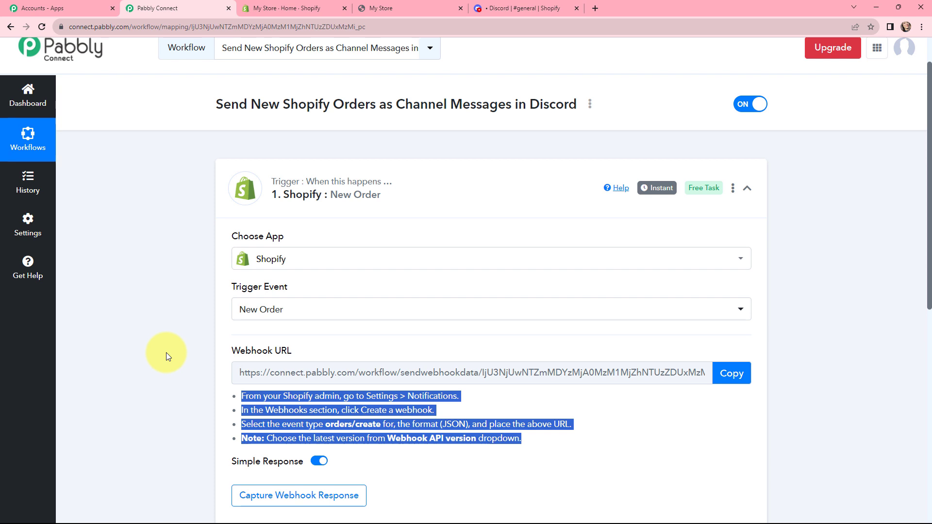
{"action": "left_click", "coordinate": [292, 6]}
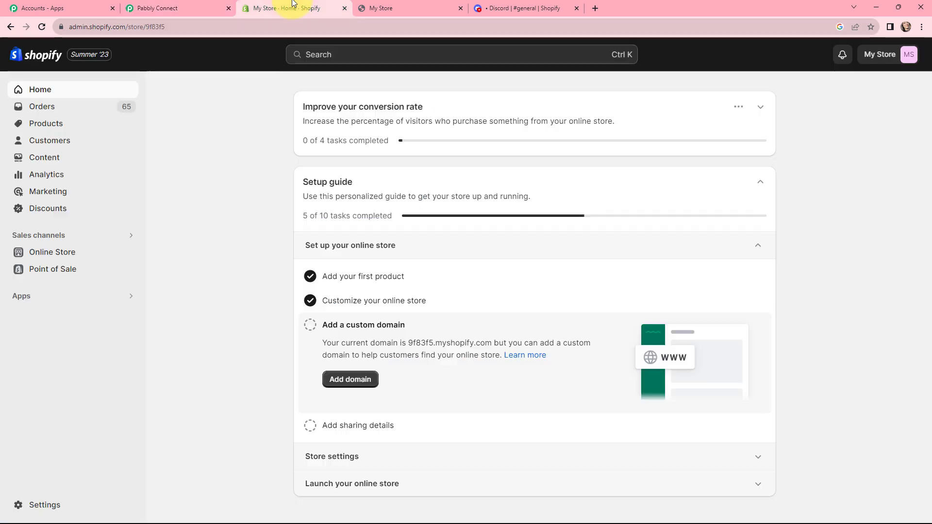
{"action": "left_click", "coordinate": [34, 506]}
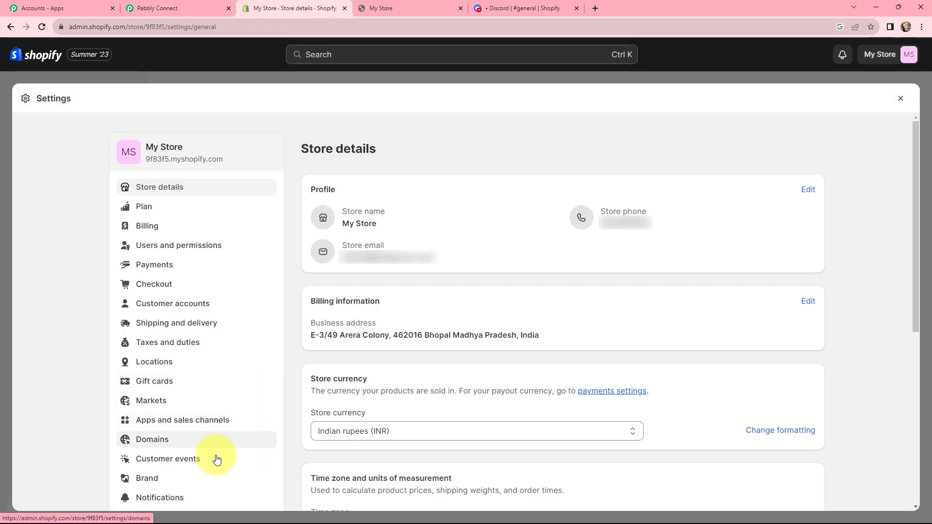
{"action": "left_click", "coordinate": [164, 498]}
{"action": "scroll", "coordinate": [275, 141], "scroll_direction": "down", "scroll_amount": 15}
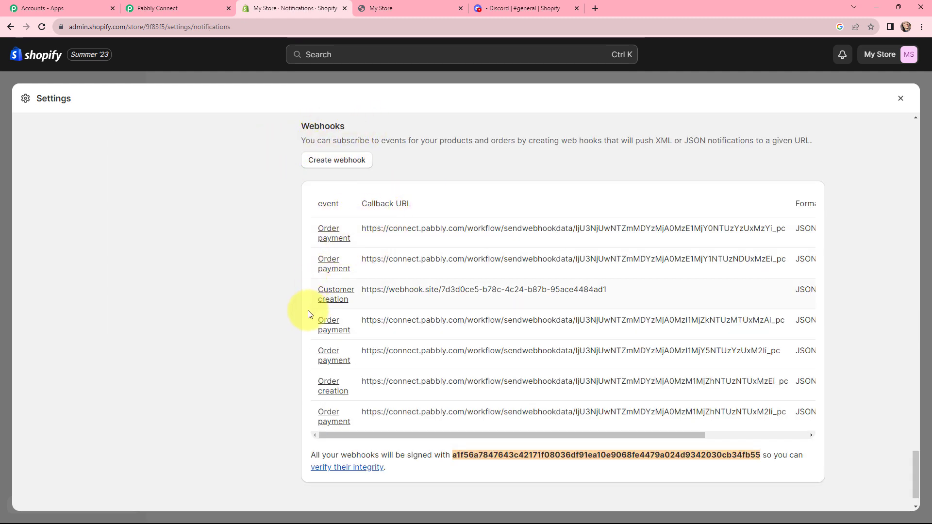
{"action": "left_click", "coordinate": [332, 162]}
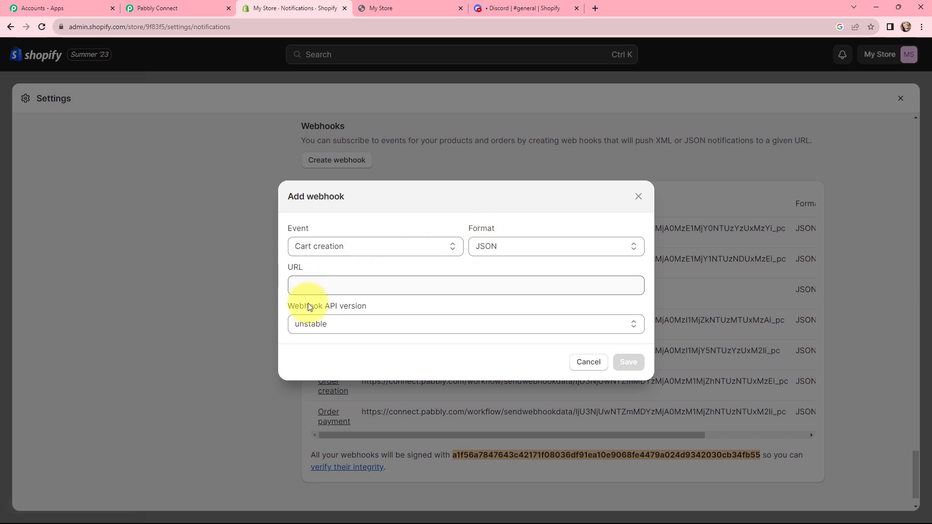
Set the new webhook's event to Order creation and check the required format in the Pabbly Connect instructions.
{"action": "left_click", "coordinate": [321, 247]}
{"action": "scroll", "coordinate": [328, 285], "scroll_direction": "down", "scroll_amount": 5}
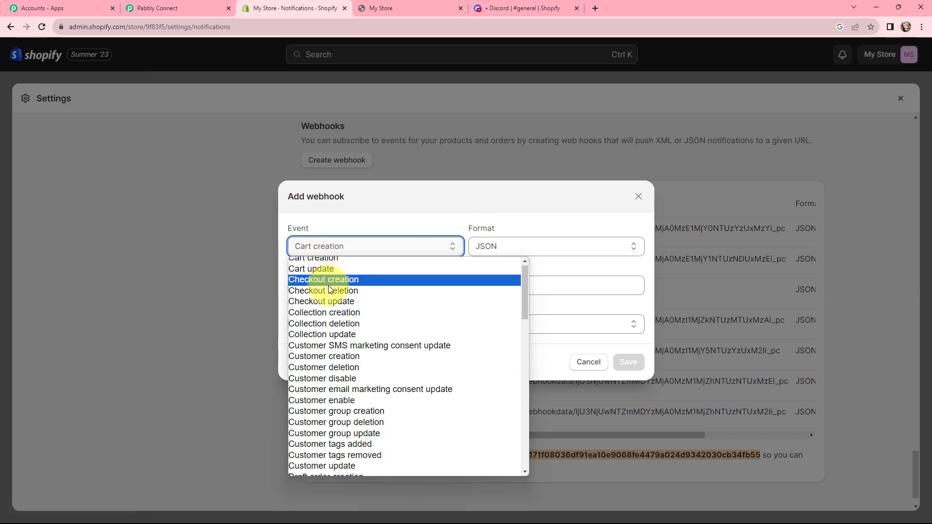
{"action": "scroll", "coordinate": [328, 287], "scroll_direction": "down", "scroll_amount": 10}
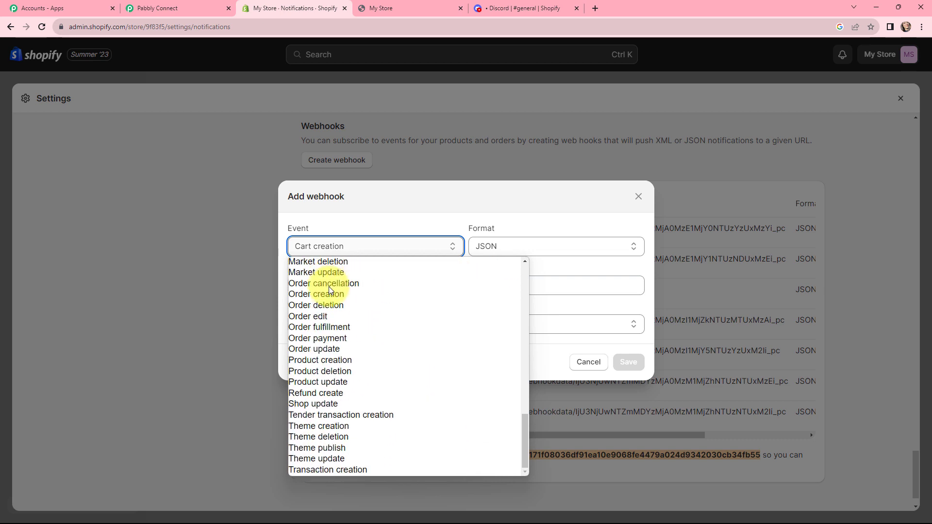
{"action": "left_click", "coordinate": [328, 295]}
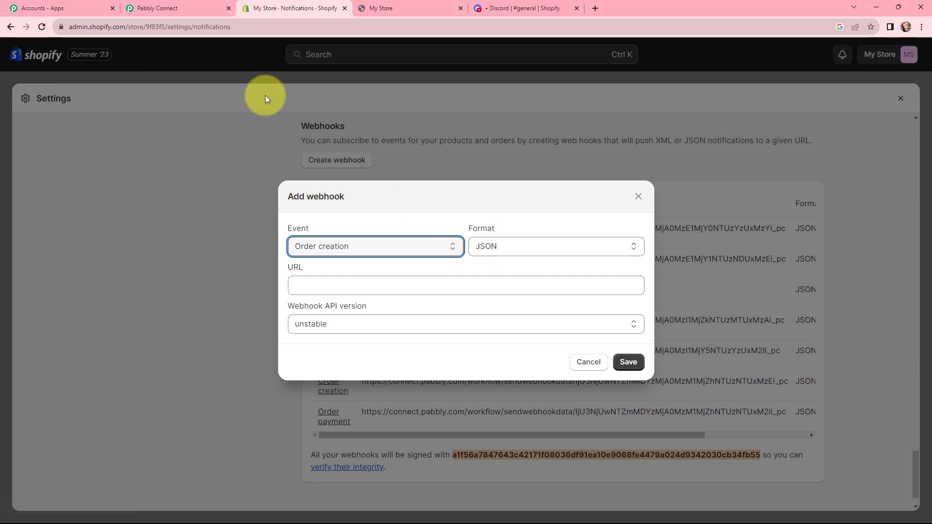
{"action": "left_click", "coordinate": [196, 8]}
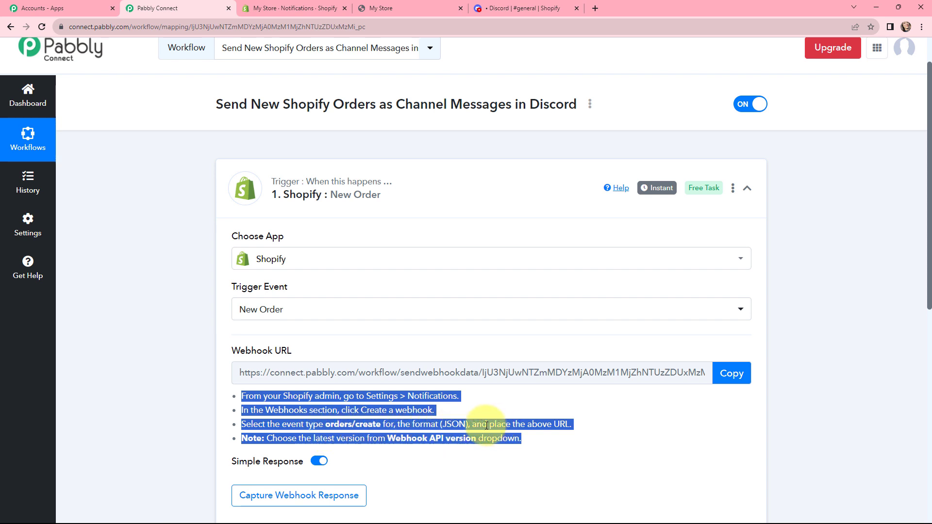
{"action": "left_click", "coordinate": [291, 8]}
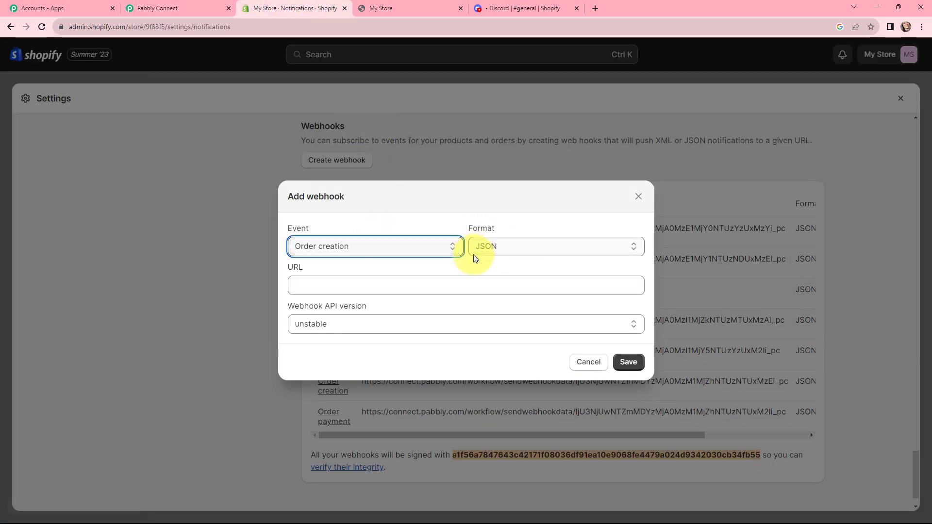
Copy the webhook URL from the Pabbly Connect trigger and paste it as the Shopify webhook's URL.
{"action": "left_click", "coordinate": [402, 287]}
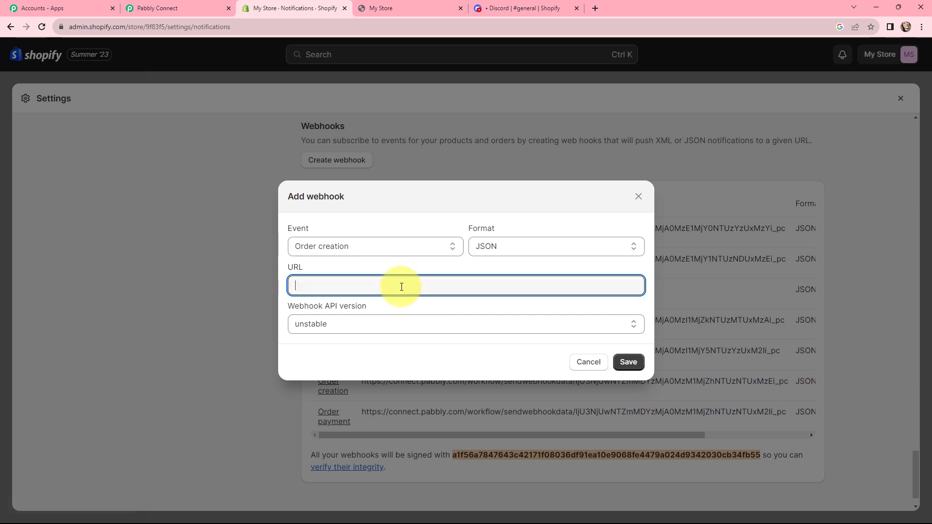
{"action": "left_click", "coordinate": [160, 8]}
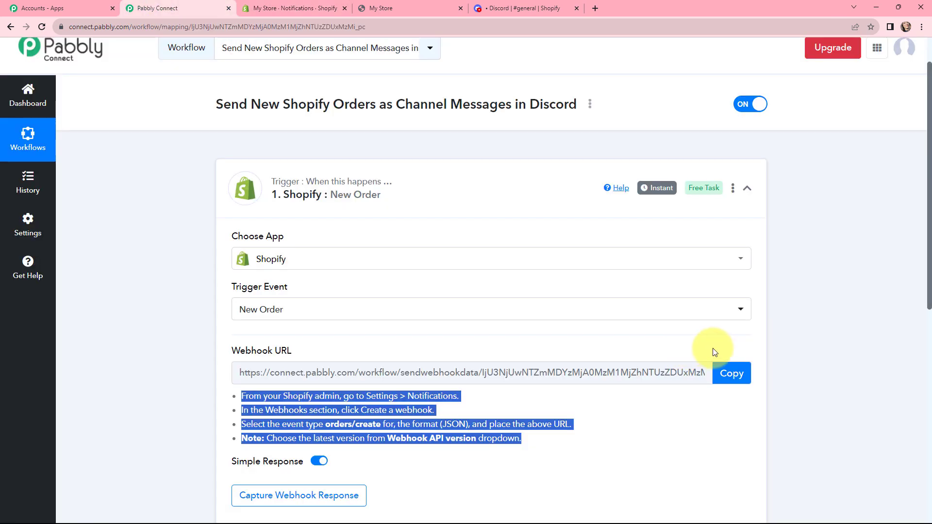
{"action": "left_click", "coordinate": [723, 371]}
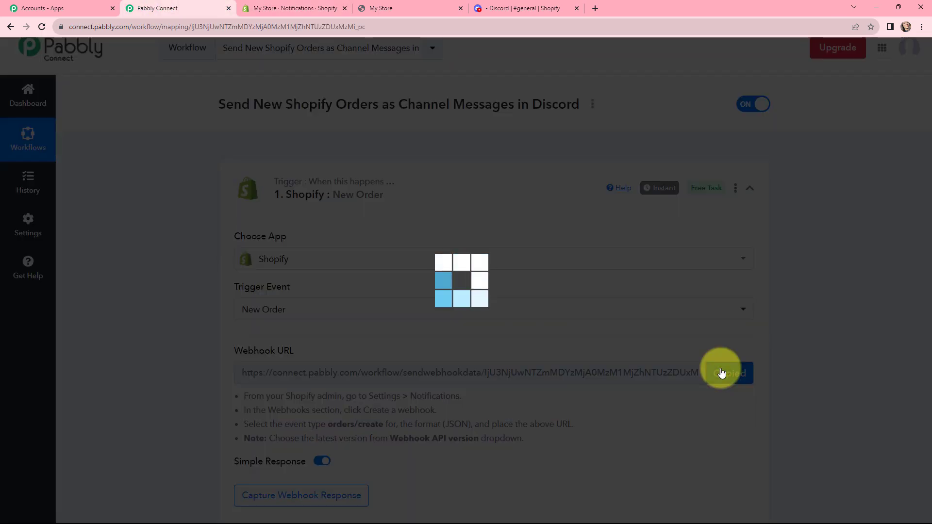
{"action": "left_click", "coordinate": [291, 8]}
{"action": "key", "text": "ctrl+v"}
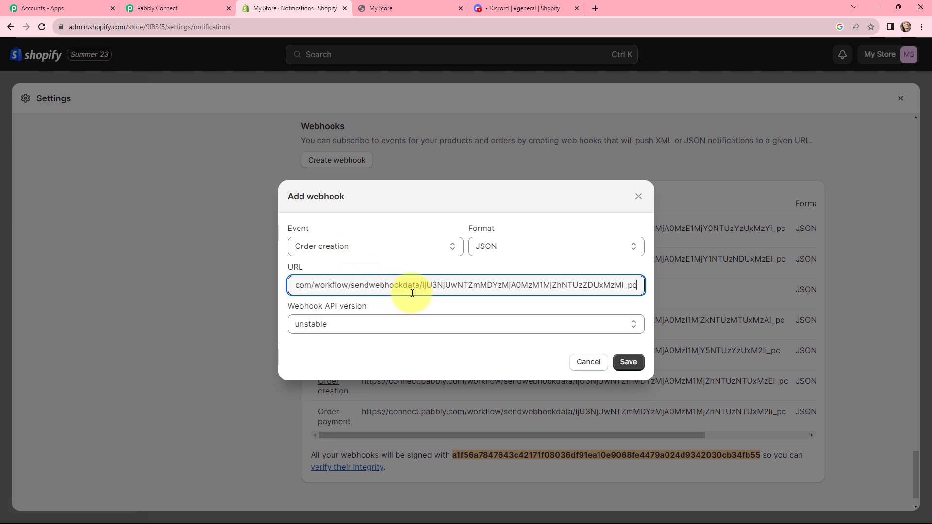
Save the webhook with API version 2023-07 (Latest), then close the Shopify settings and return to the Pabbly Connect workflow.
{"action": "left_click", "coordinate": [393, 319]}
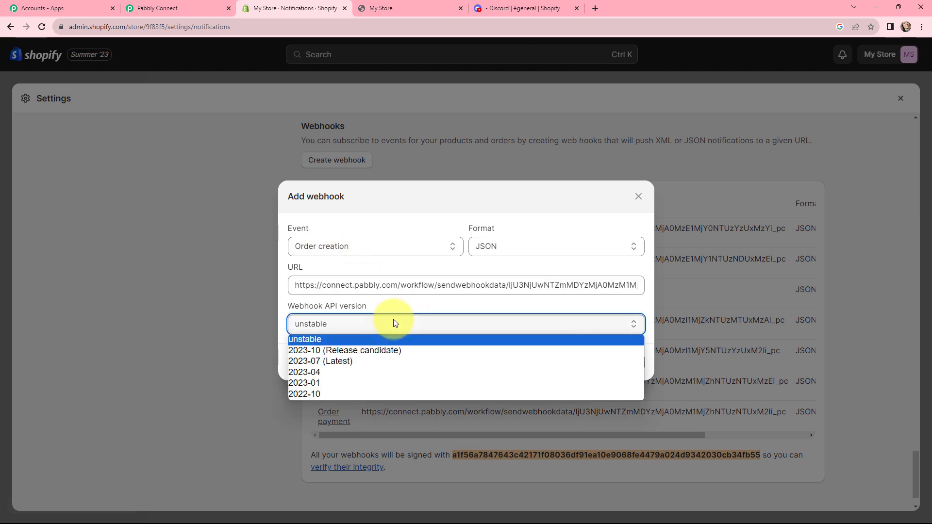
{"action": "left_click", "coordinate": [348, 361]}
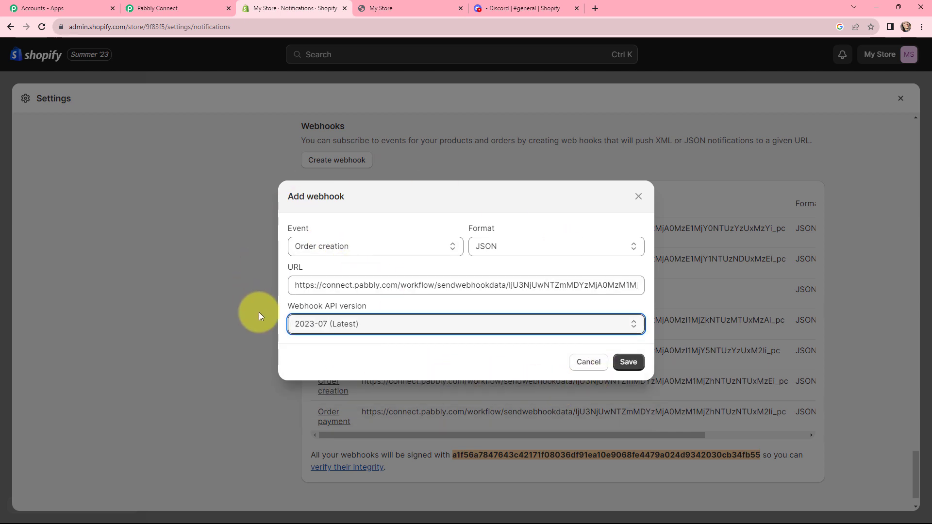
{"action": "left_click", "coordinate": [629, 363]}
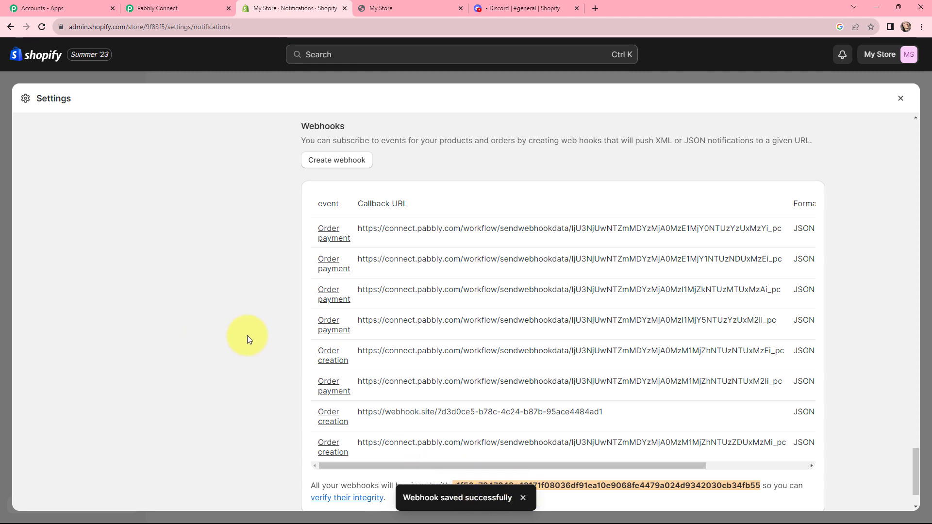
{"action": "left_click", "coordinate": [895, 100]}
{"action": "key", "text": "ctrl+shift+Tab"}
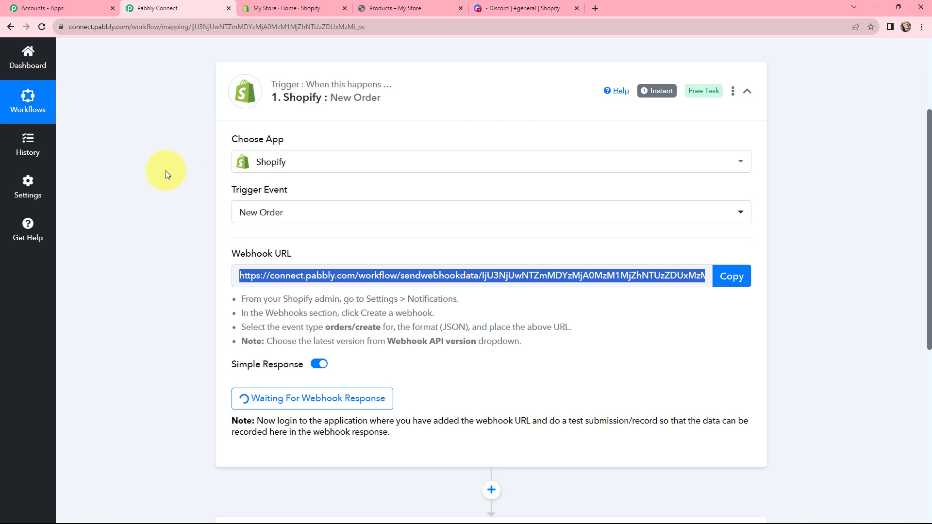
Switch to the Shopify storefront, start a direct purchase of one Herbal Mask, and check the product and price in the checkout summary.
{"action": "left_click", "coordinate": [381, 10]}
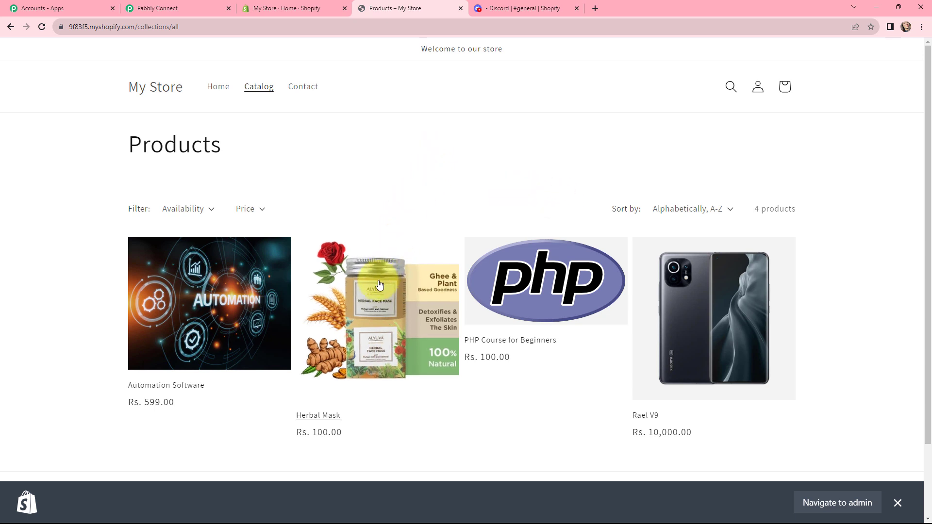
{"action": "left_click", "coordinate": [371, 314]}
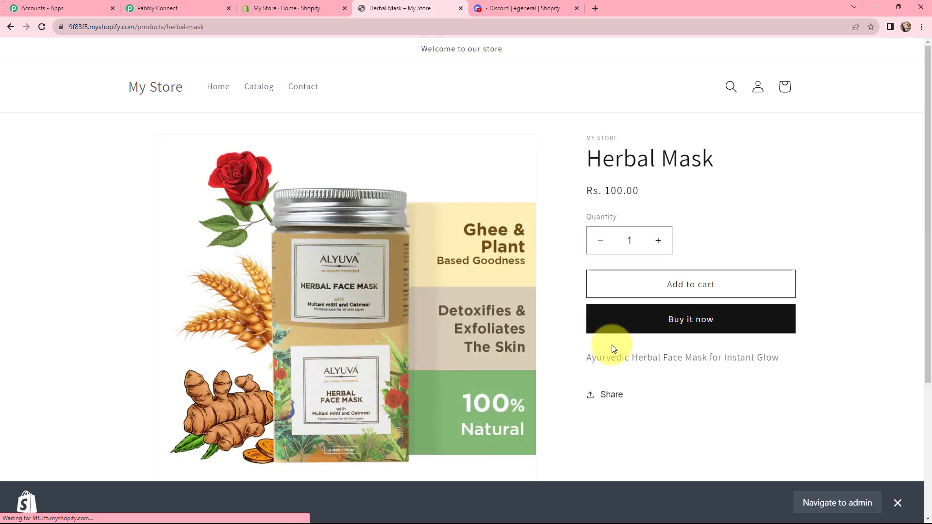
{"action": "left_click", "coordinate": [664, 323]}
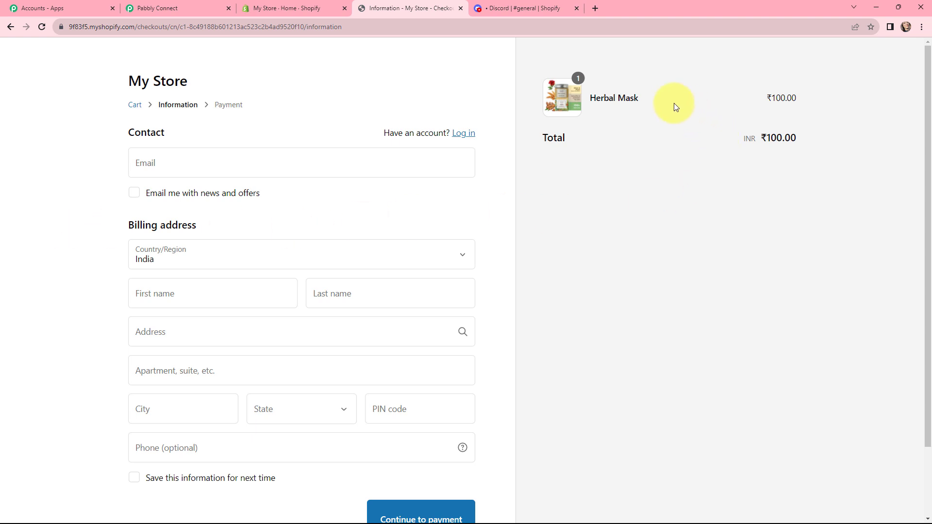
{"action": "left_click_drag", "start_coordinate": [653, 106], "coordinate": [589, 104]}
{"action": "left_click_drag", "start_coordinate": [798, 100], "coordinate": [763, 104]}
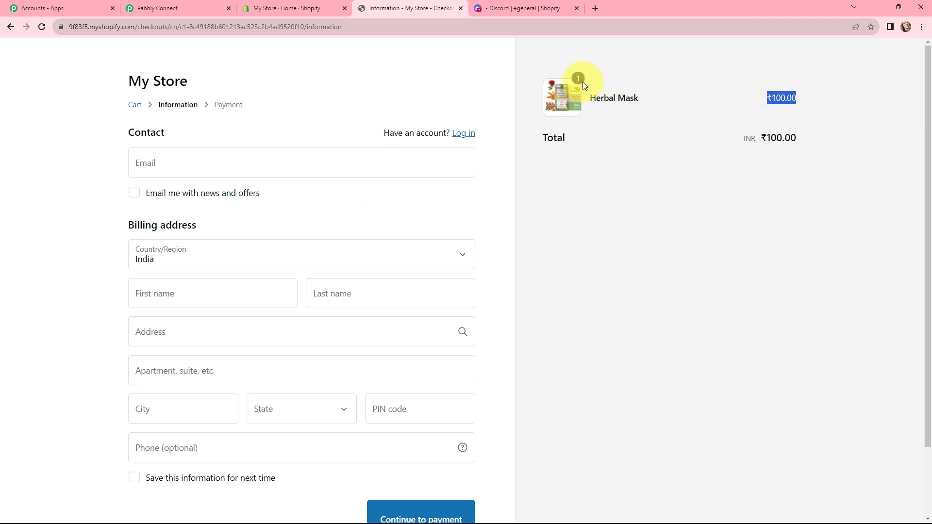
{"action": "left_click", "coordinate": [528, 110]}
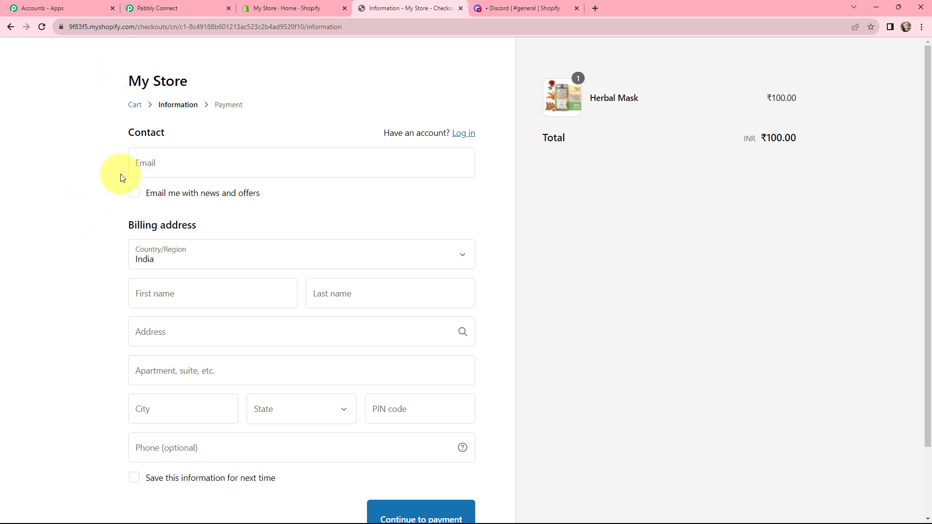
Fill in the checkout's contact e-mail and billing address details, continue to payment, and check the contact and billing summary.
{"action": "left_click", "coordinate": [177, 129]}
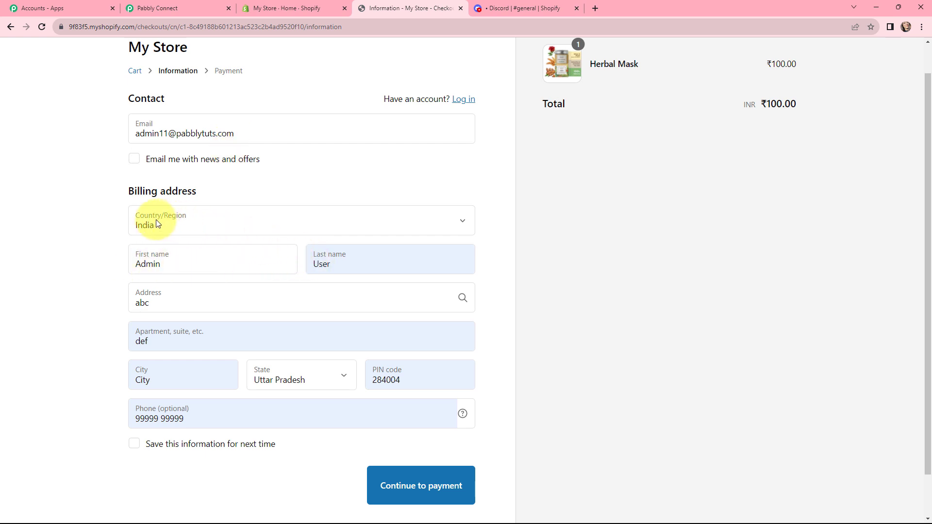
{"action": "scroll", "coordinate": [106, 272], "scroll_direction": "down", "scroll_amount": 1}
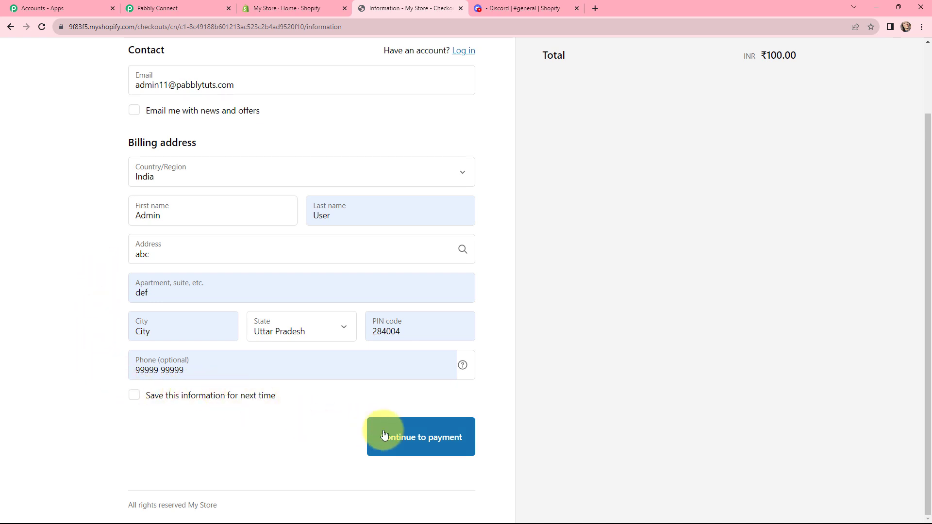
{"action": "left_click", "coordinate": [420, 440]}
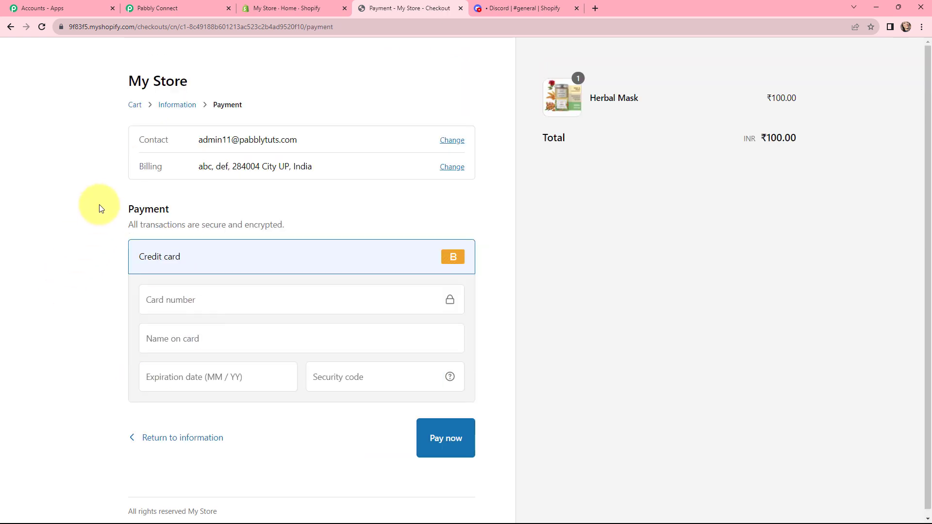
{"action": "left_click_drag", "start_coordinate": [137, 140], "coordinate": [141, 173]}
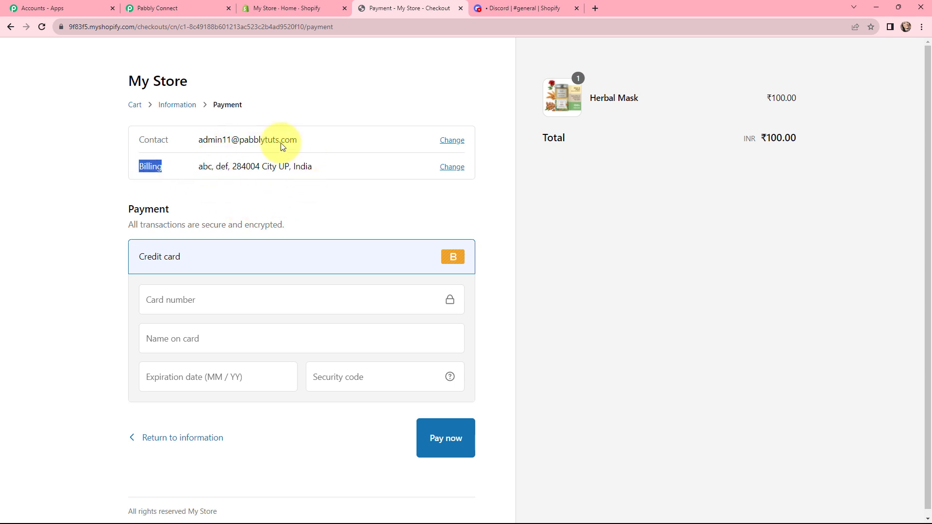
{"action": "left_click", "coordinate": [324, 117]}
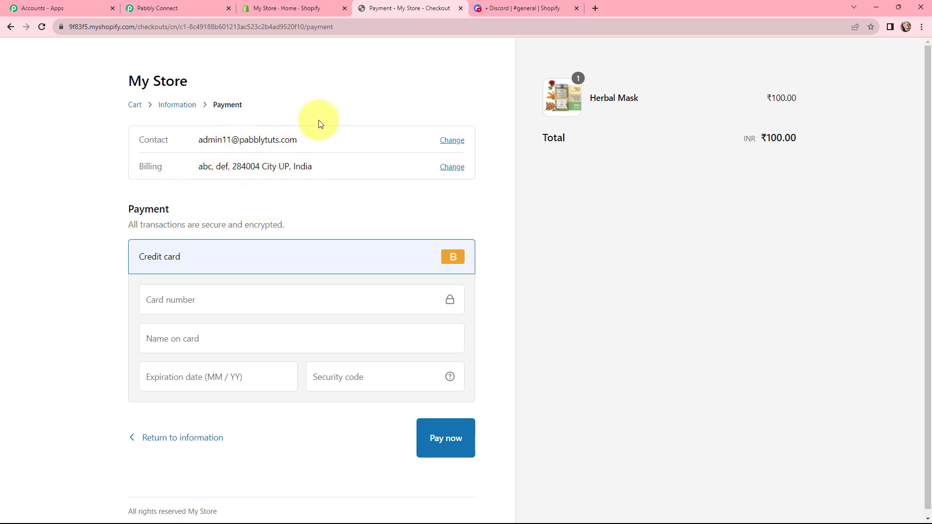
Enter the card number, Bogus Gateway as the name on card, the expiration date and the security code.
{"action": "left_click", "coordinate": [182, 299]}
{"action": "type", "text": "1"}
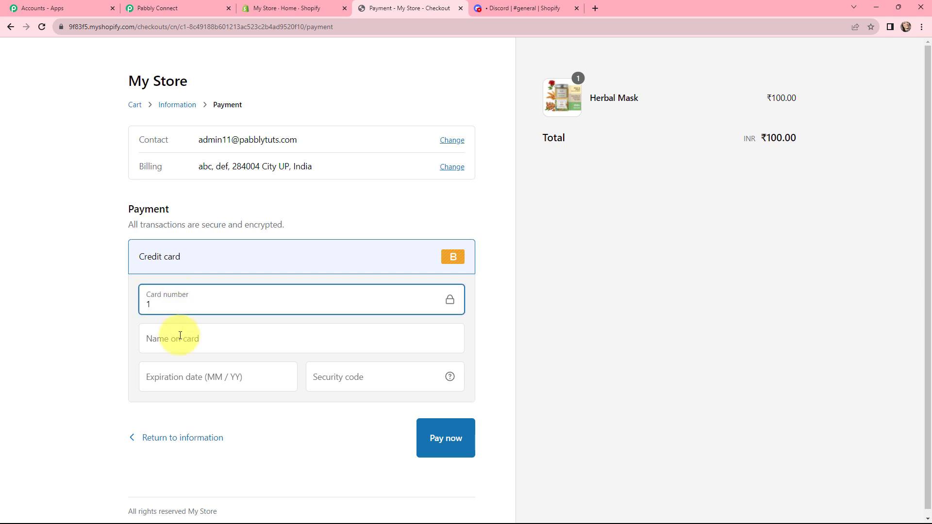
{"action": "left_click", "coordinate": [180, 336]}
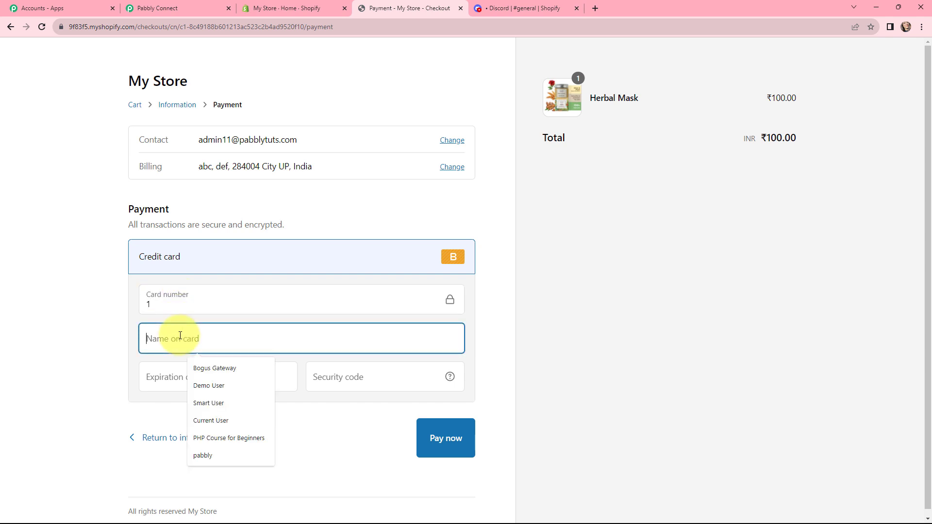
{"action": "left_click", "coordinate": [206, 368]}
{"action": "left_click", "coordinate": [195, 379]}
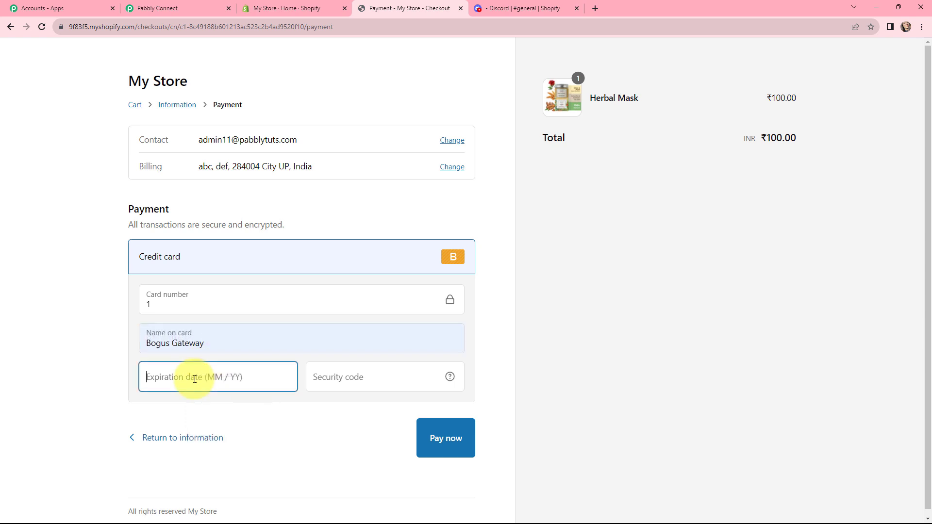
{"action": "type", "text": "10 / 2"}
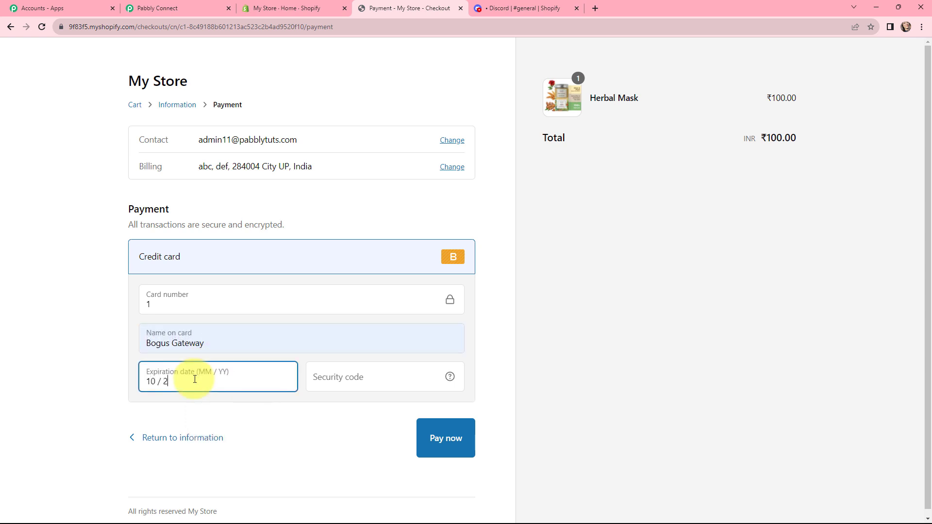
{"action": "type", "text": "3"}
{"action": "left_click", "coordinate": [318, 378]}
{"action": "type", "text": "11"}
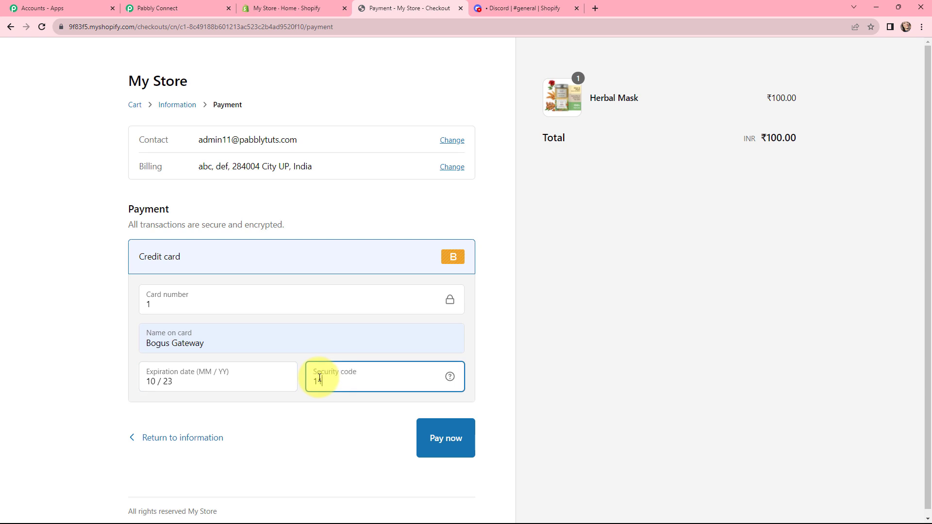
{"action": "type", "text": "1"}
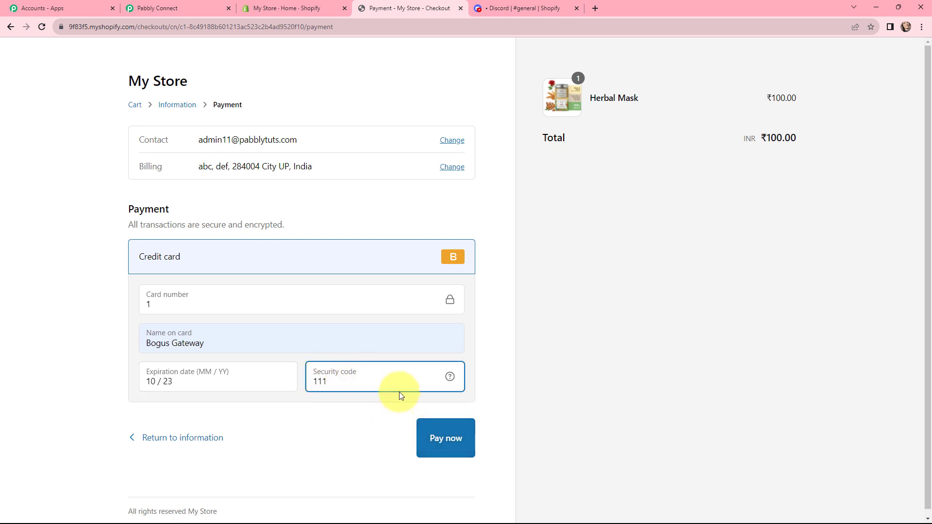
Submit the payment for the Herbal Mask test order and review the order confirmation.
{"action": "left_click", "coordinate": [446, 439]}
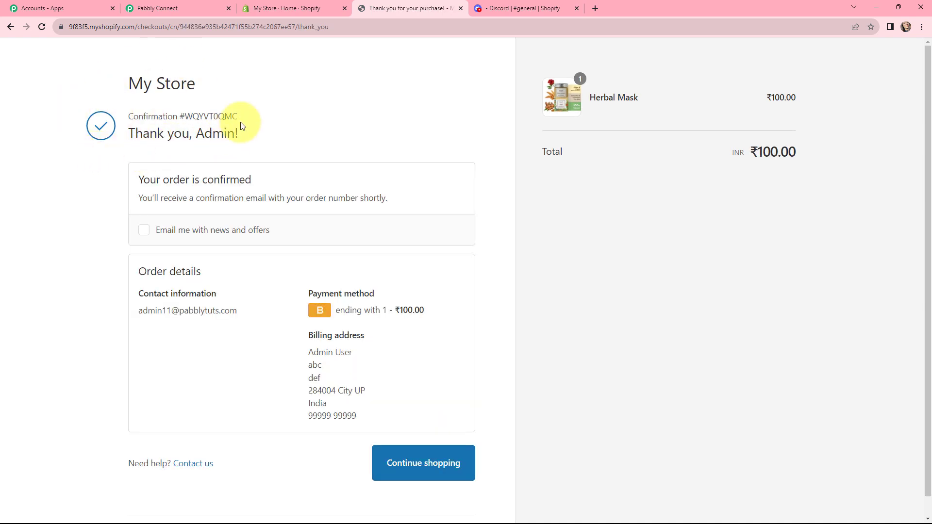
{"action": "left_click_drag", "start_coordinate": [240, 118], "coordinate": [109, 125]}
{"action": "left_click_drag", "start_coordinate": [248, 177], "coordinate": [91, 181]}
{"action": "left_click", "coordinate": [92, 181]}
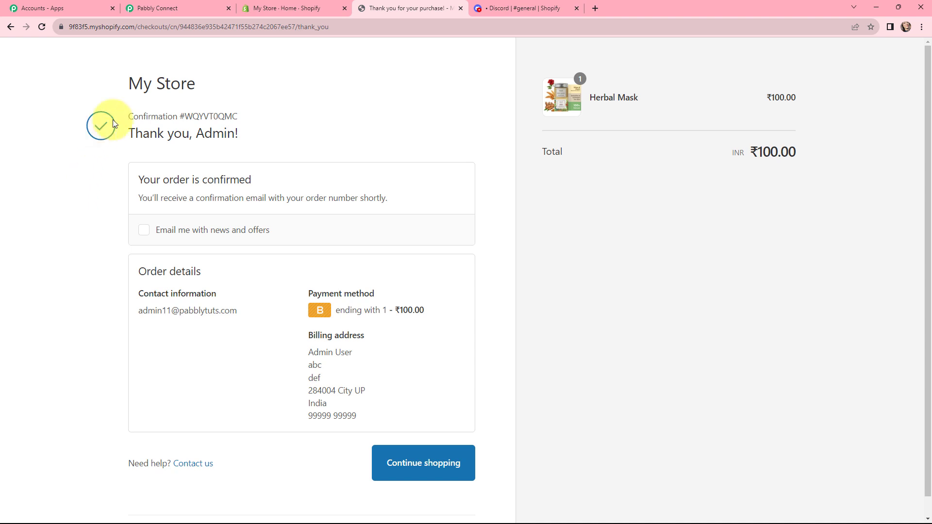
Return to the Pabbly Connect workflow and examine the captured webhook response for the order's price, product and customer details.
{"action": "left_click", "coordinate": [156, 8]}
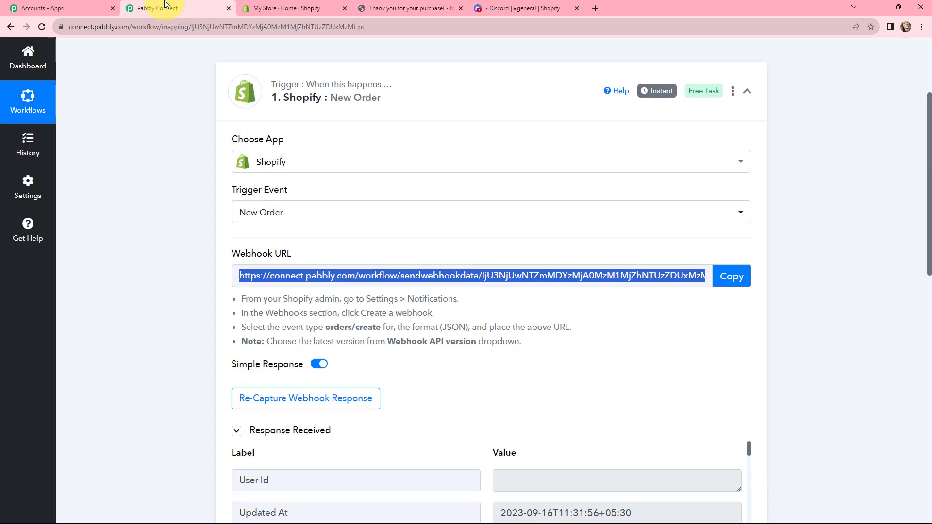
{"action": "scroll", "coordinate": [466, 216], "scroll_direction": "down", "scroll_amount": 3}
{"action": "scroll", "coordinate": [468, 215], "scroll_direction": "down", "scroll_amount": 3}
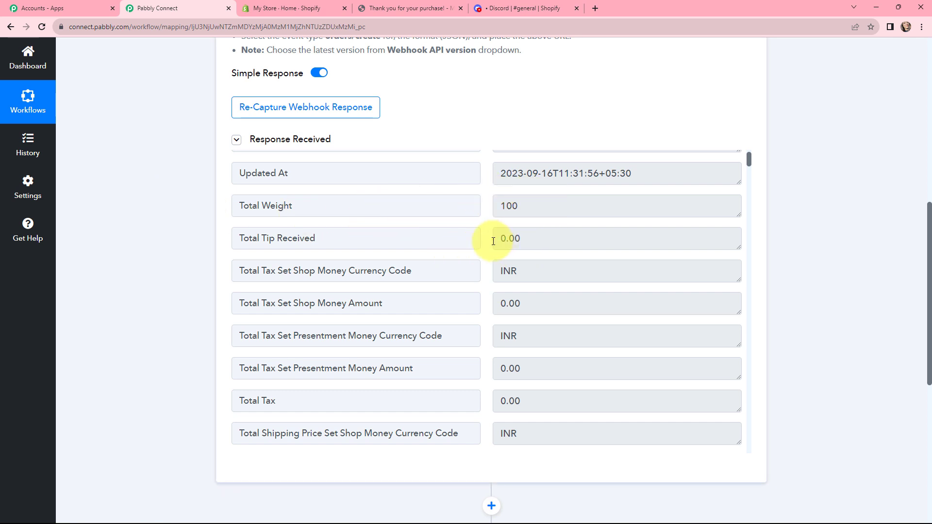
{"action": "scroll", "coordinate": [491, 238], "scroll_direction": "down", "scroll_amount": 5}
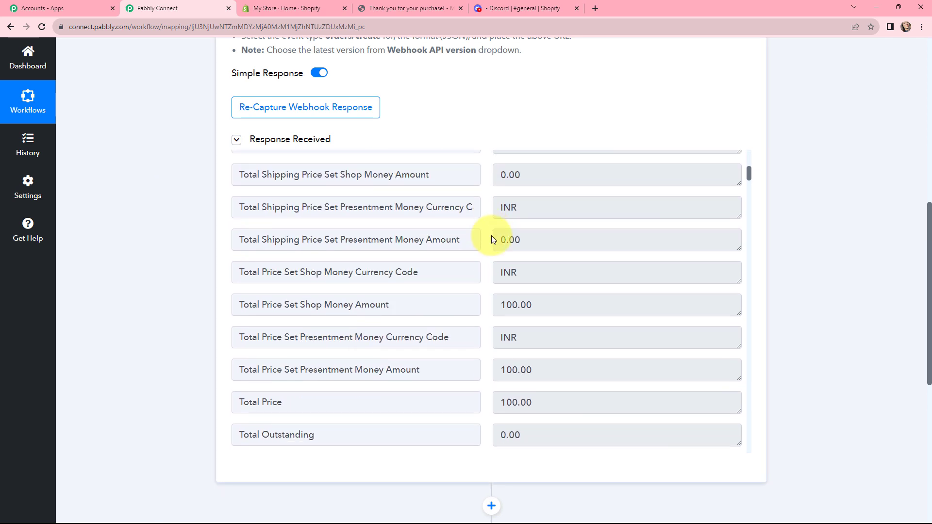
{"action": "scroll", "coordinate": [492, 240], "scroll_direction": "down", "scroll_amount": 8}
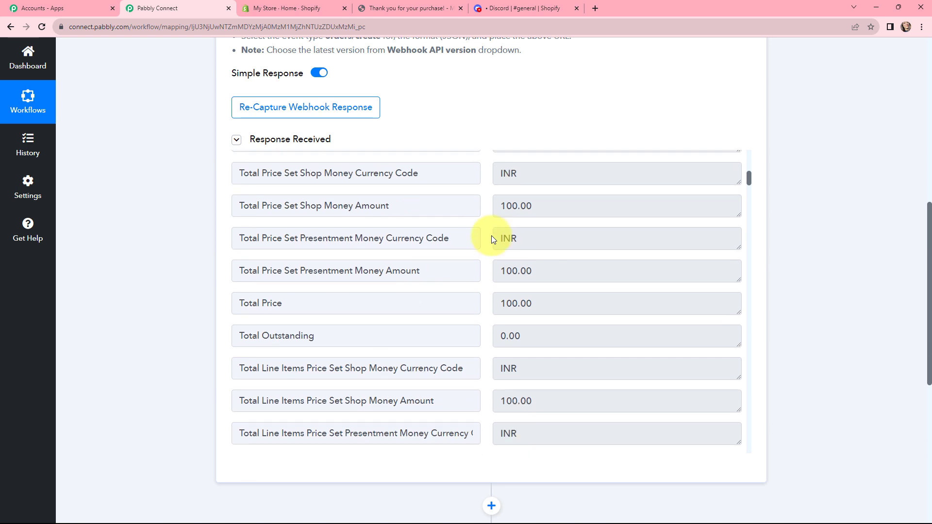
{"action": "scroll", "coordinate": [481, 220], "scroll_direction": "down", "scroll_amount": 4}
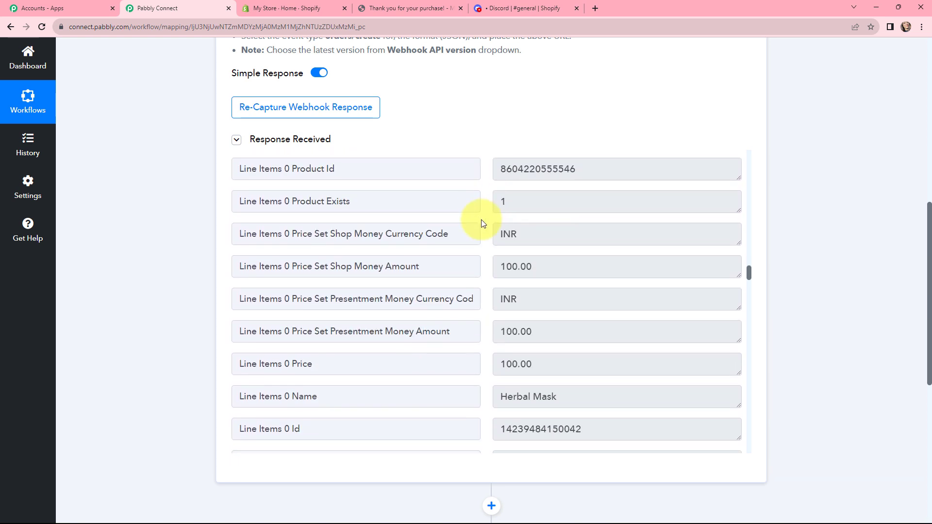
{"action": "scroll", "coordinate": [478, 243], "scroll_direction": "down", "scroll_amount": 5}
{"action": "scroll", "coordinate": [478, 255], "scroll_direction": "up", "scroll_amount": 1}
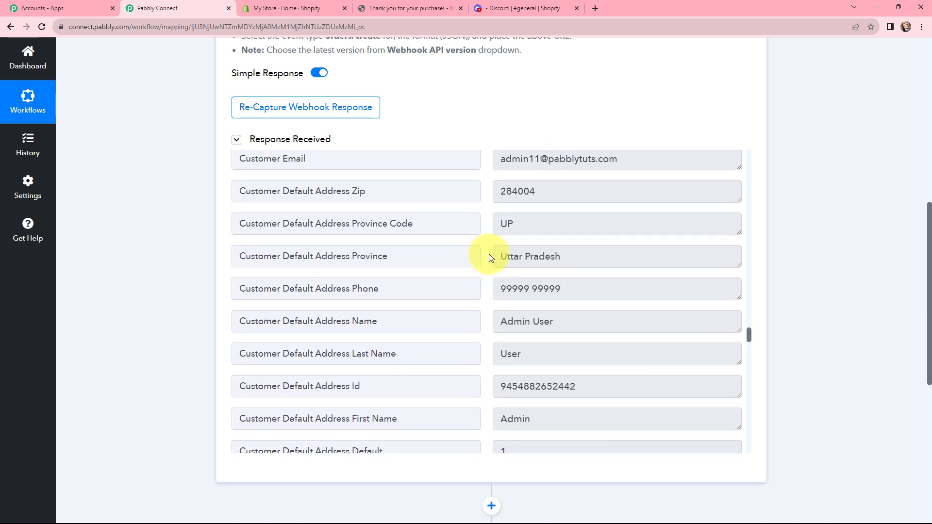
{"action": "scroll", "coordinate": [484, 262], "scroll_direction": "down", "scroll_amount": 1}
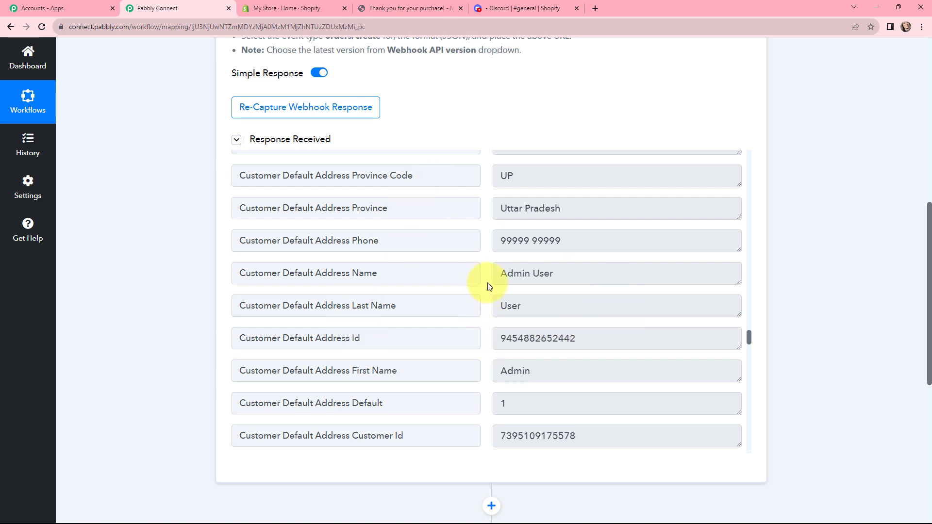
{"action": "scroll", "coordinate": [199, 200], "scroll_direction": "up", "scroll_amount": 8}
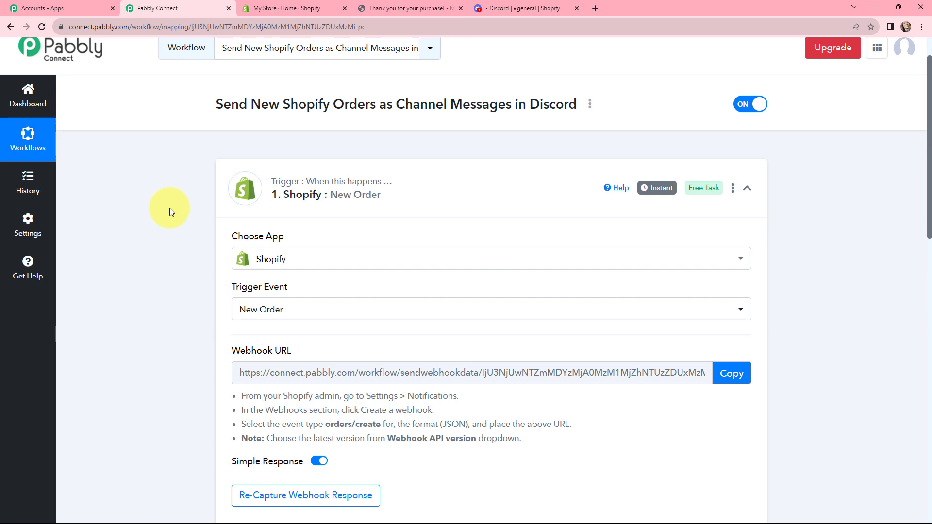
Check the Shopify trigger's Instant note and the workflow title, and collapse the trigger step.
{"action": "mouse_move", "coordinate": [653, 192]}
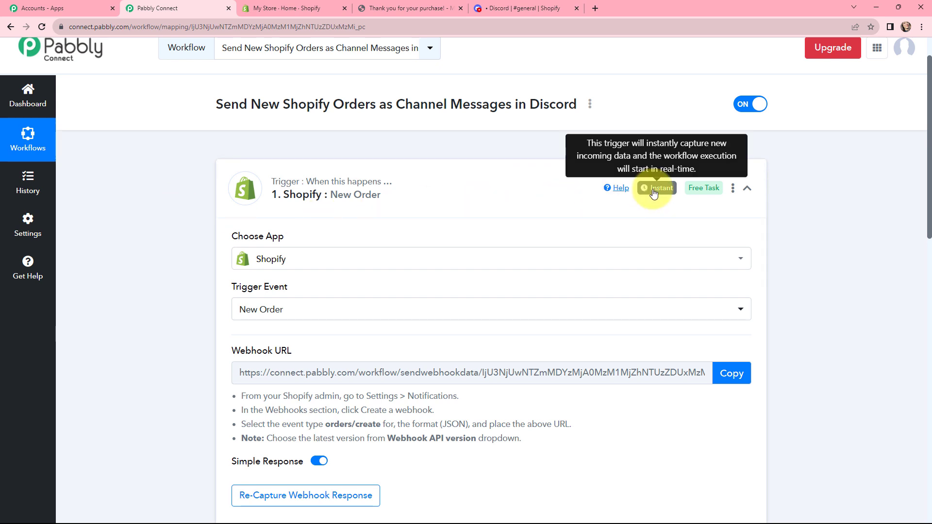
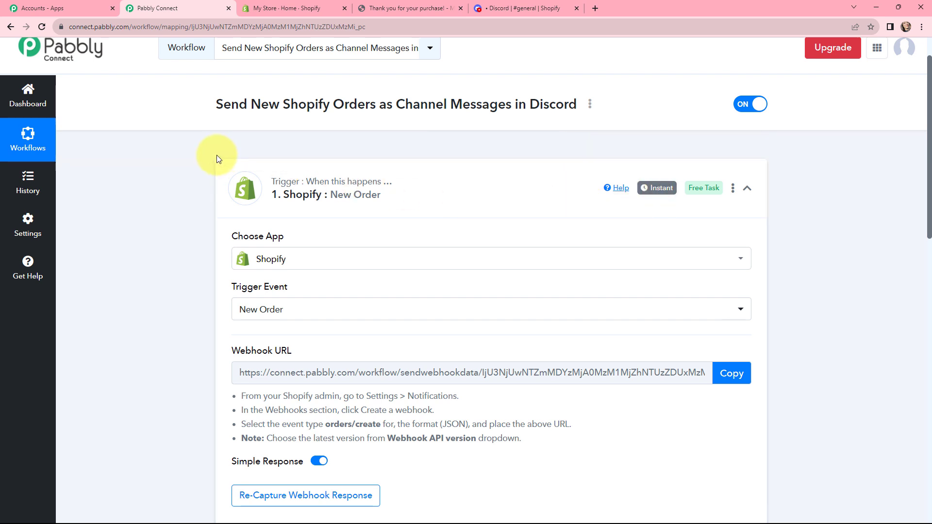
{"action": "left_click_drag", "start_coordinate": [215, 104], "coordinate": [357, 115]}
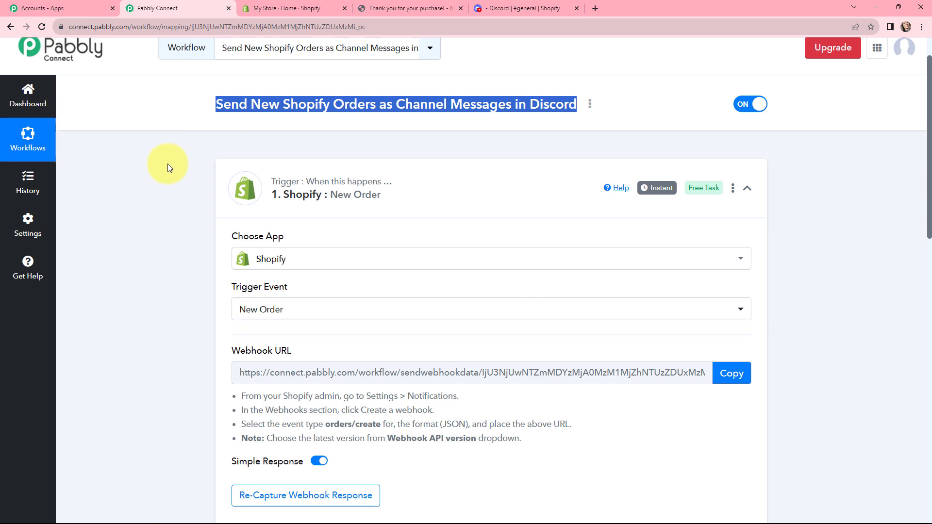
{"action": "scroll", "coordinate": [291, 185], "scroll_direction": "down", "scroll_amount": 1}
{"action": "left_click", "coordinate": [411, 163]}
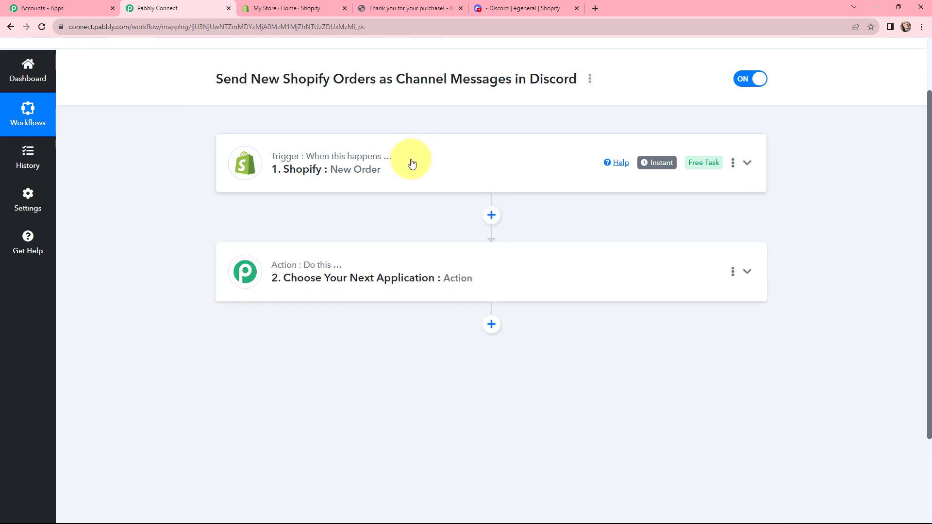
Set the workflow's action to Discord with the Send Channel Message (HTML) event and connect it.
{"action": "left_click", "coordinate": [362, 271]}
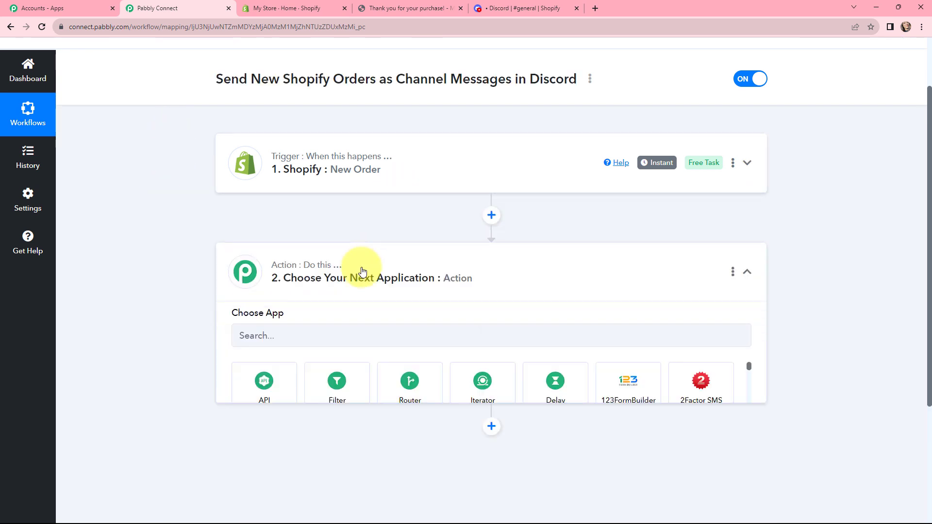
{"action": "left_click", "coordinate": [358, 243]}
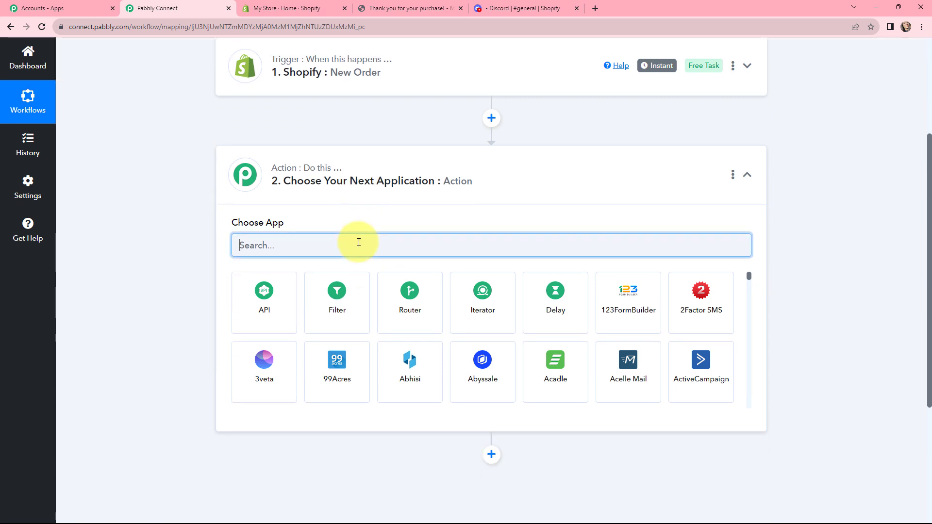
{"action": "type", "text": "disc"}
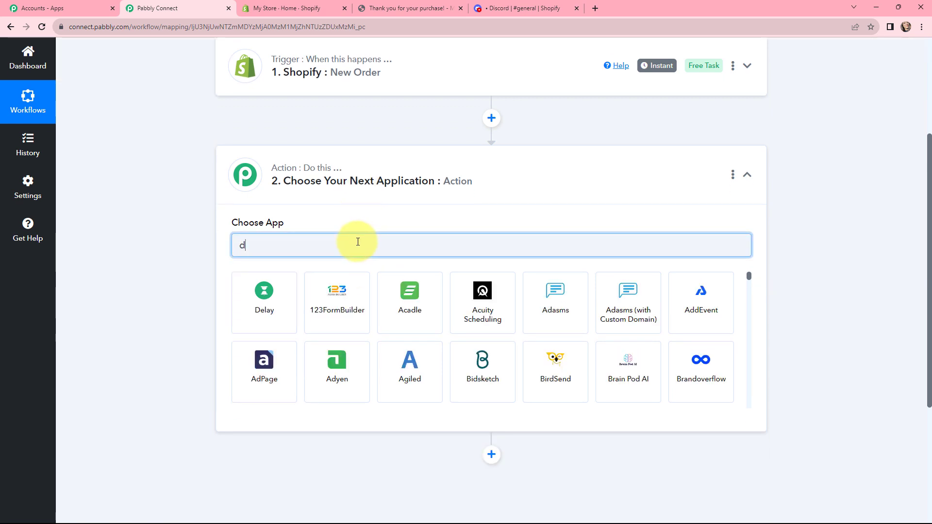
{"action": "left_click", "coordinate": [274, 292]}
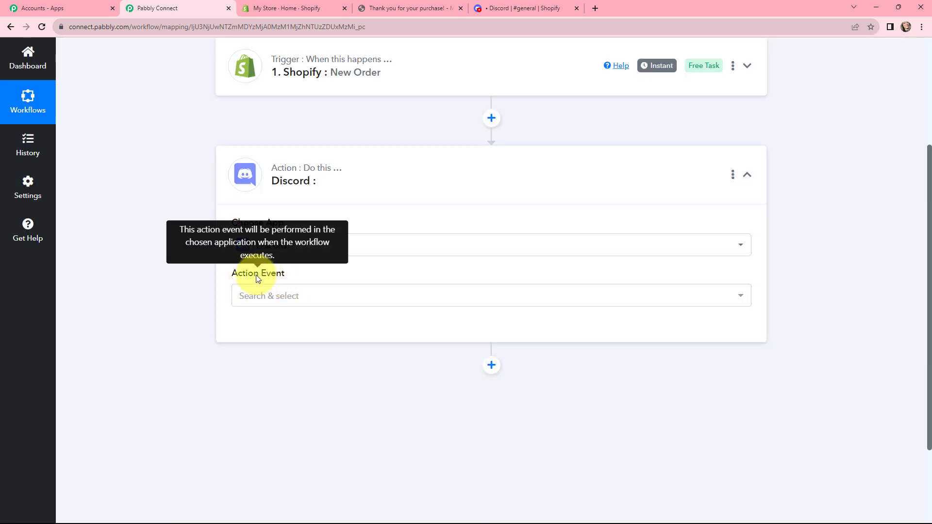
{"action": "left_click", "coordinate": [273, 297]}
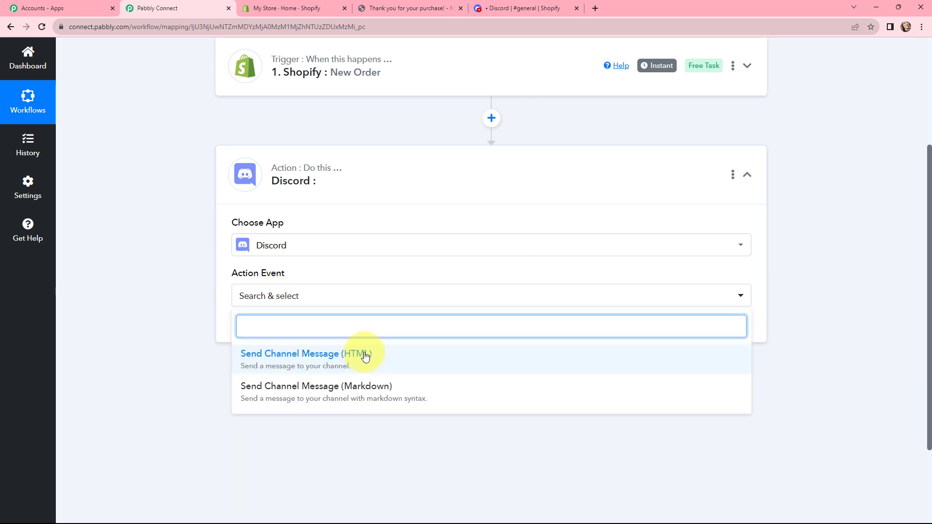
{"action": "left_click", "coordinate": [244, 357]}
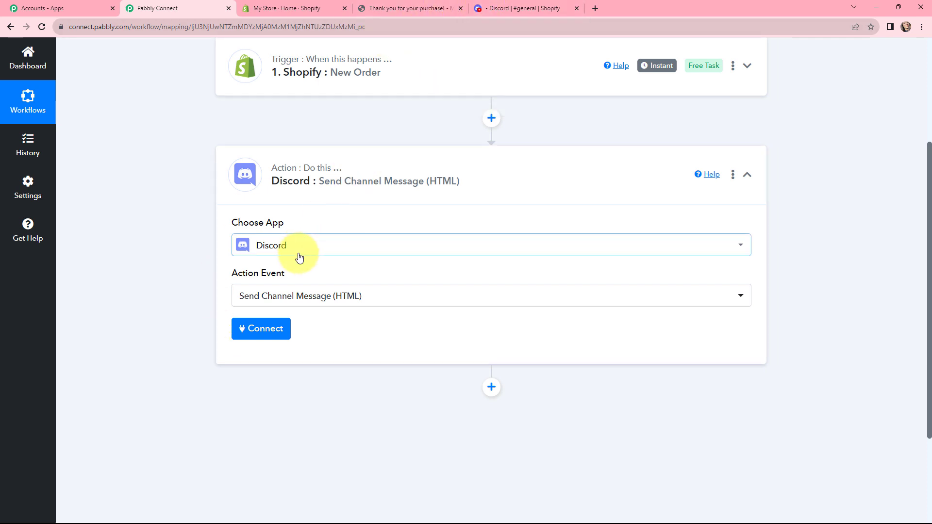
{"action": "left_click", "coordinate": [264, 329]}
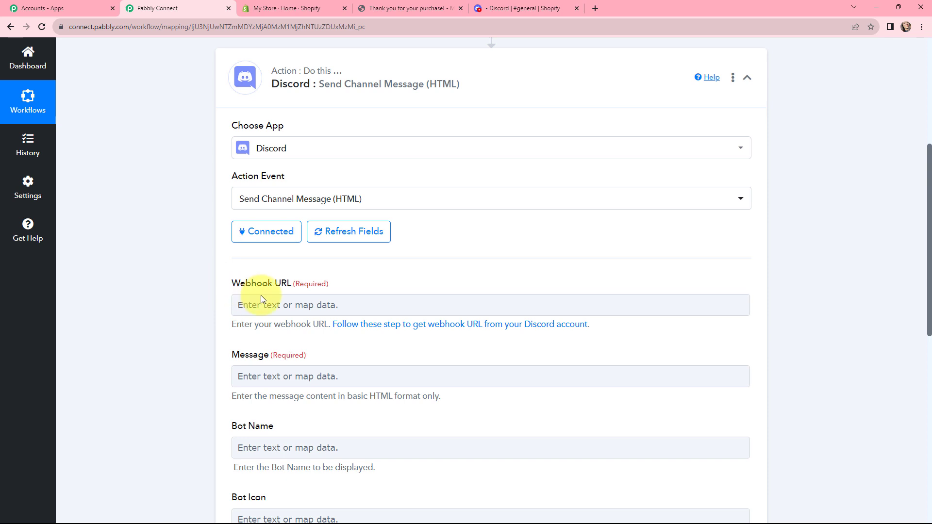
{"action": "scroll", "coordinate": [212, 223], "scroll_direction": "down", "scroll_amount": 2}
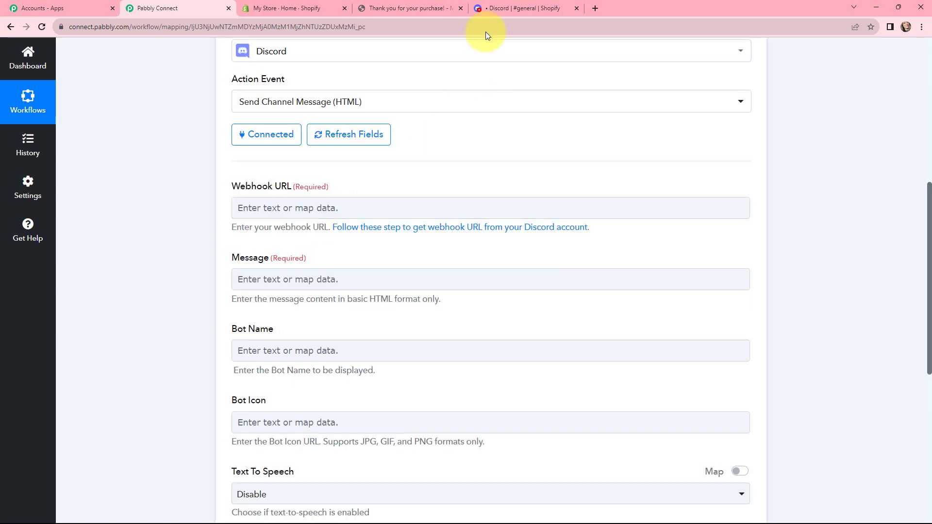
Switch to Discord and create a webhook in the Shopify server's integration settings.
{"action": "left_click", "coordinate": [492, 8]}
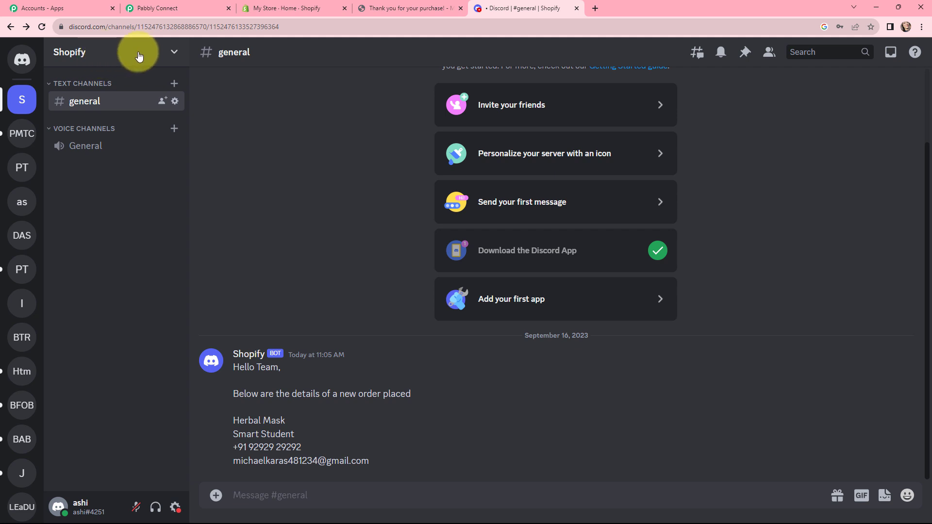
{"action": "left_click", "coordinate": [176, 53]}
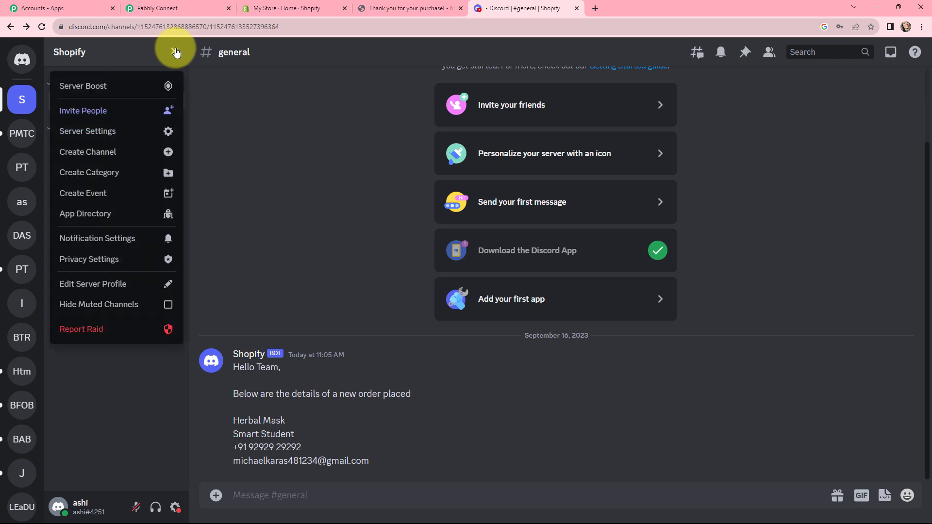
{"action": "left_click", "coordinate": [111, 132]}
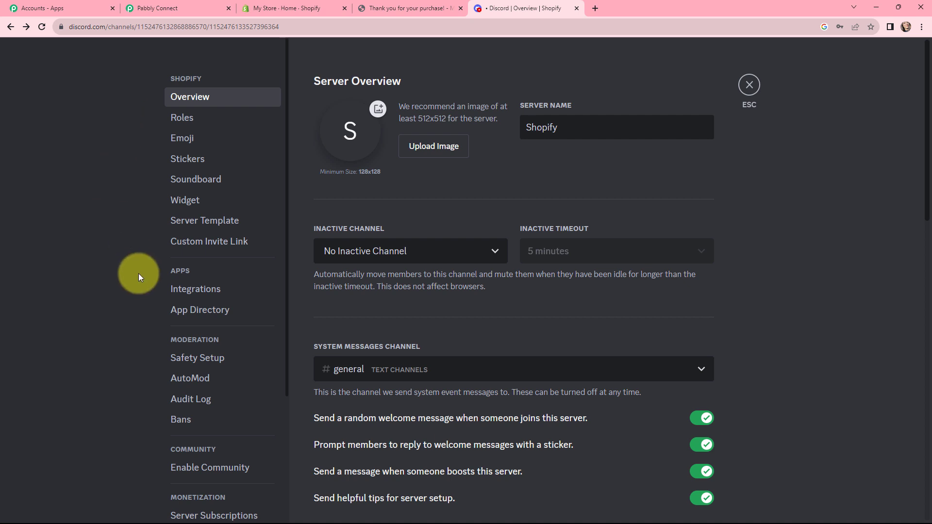
{"action": "left_click", "coordinate": [203, 289]}
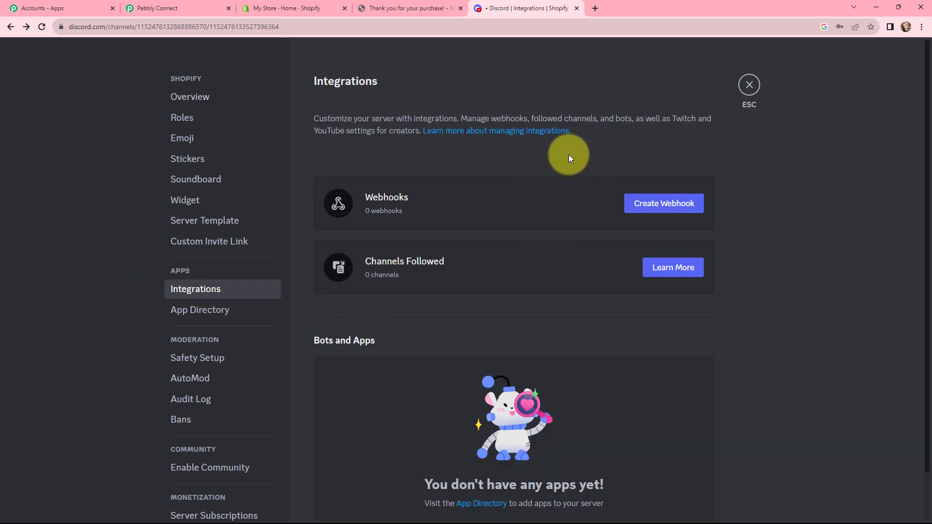
{"action": "left_click", "coordinate": [653, 202]}
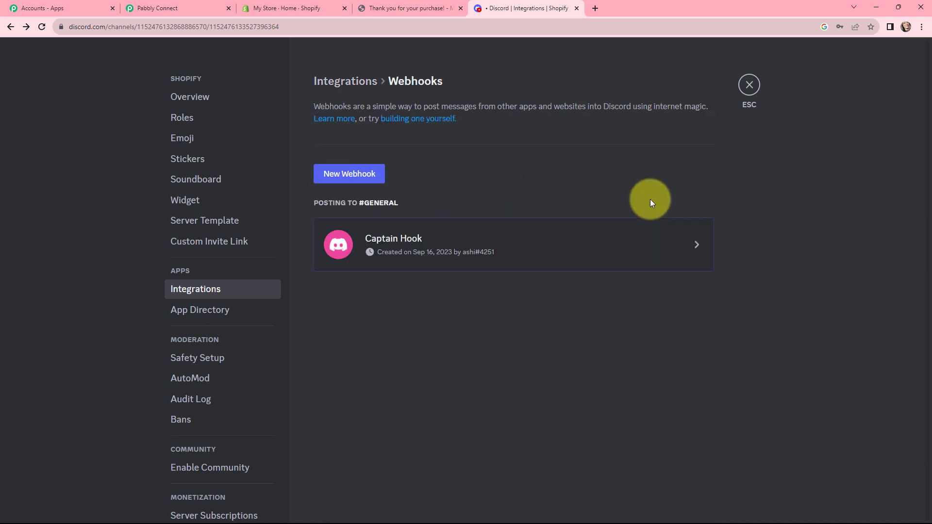
Select #general as the new webhook's channel, copy its webhook URL and leave the server settings.
{"action": "left_click", "coordinate": [697, 244]}
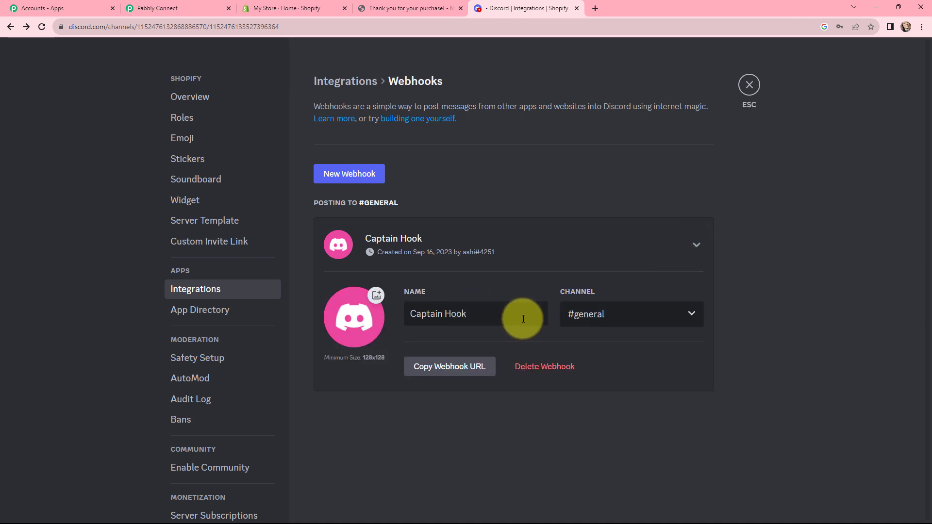
{"action": "left_click", "coordinate": [583, 317]}
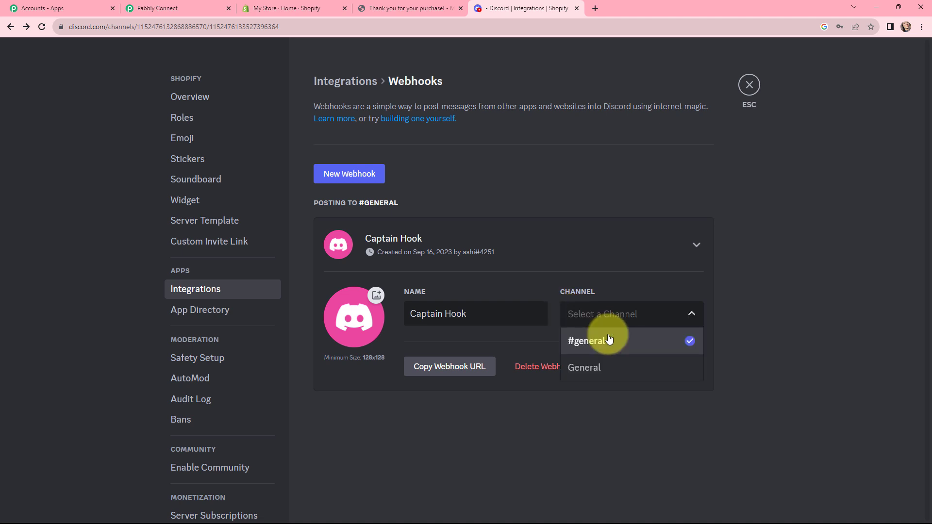
{"action": "left_click", "coordinate": [609, 339]}
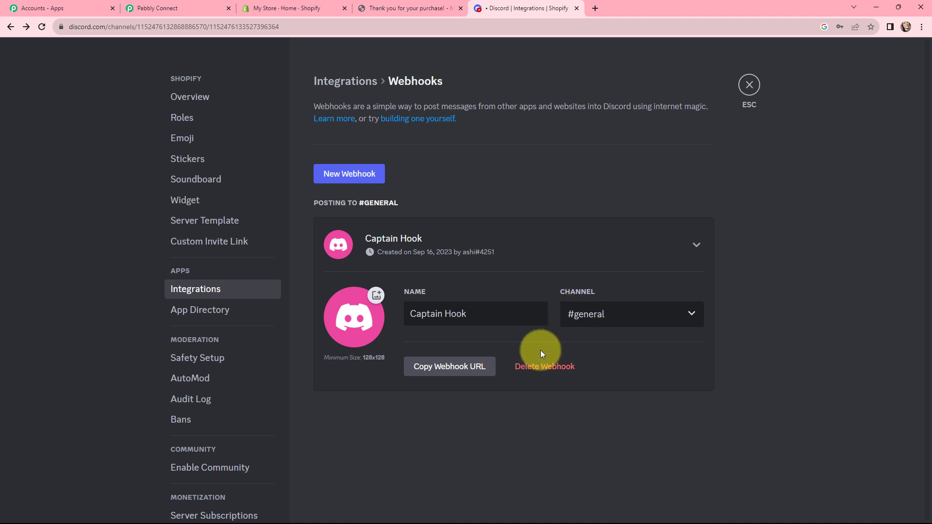
{"action": "left_click", "coordinate": [439, 368]}
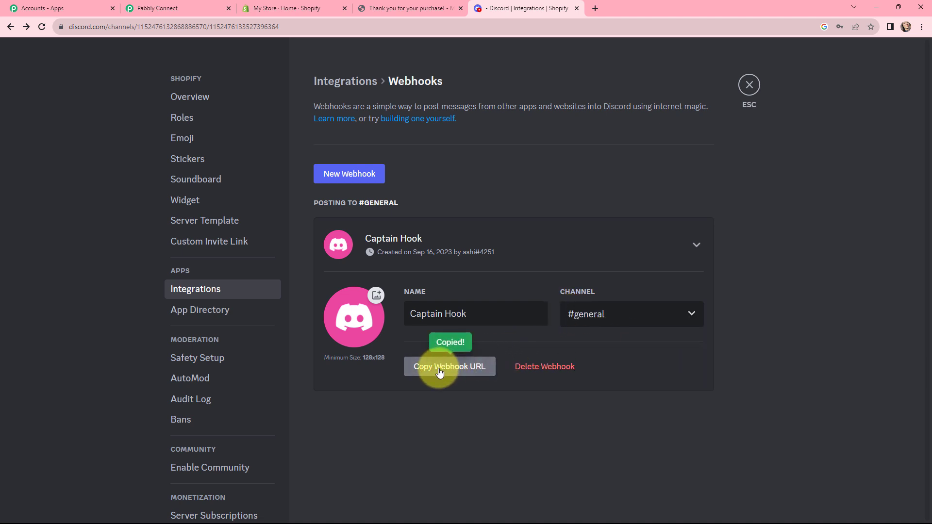
{"action": "left_click", "coordinate": [749, 83]}
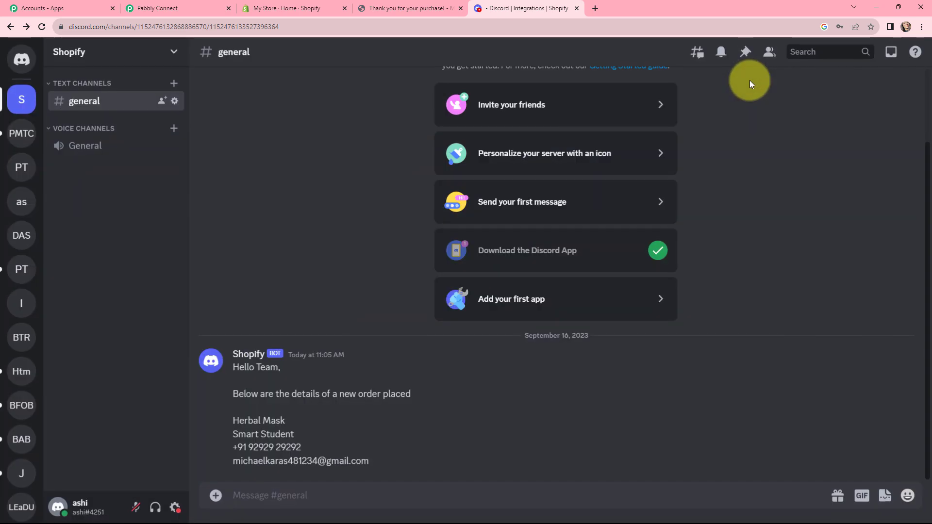
Return to Pabbly Connect and paste the copied Discord webhook URL into the action's Webhook URL field.
{"action": "left_click", "coordinate": [204, 10]}
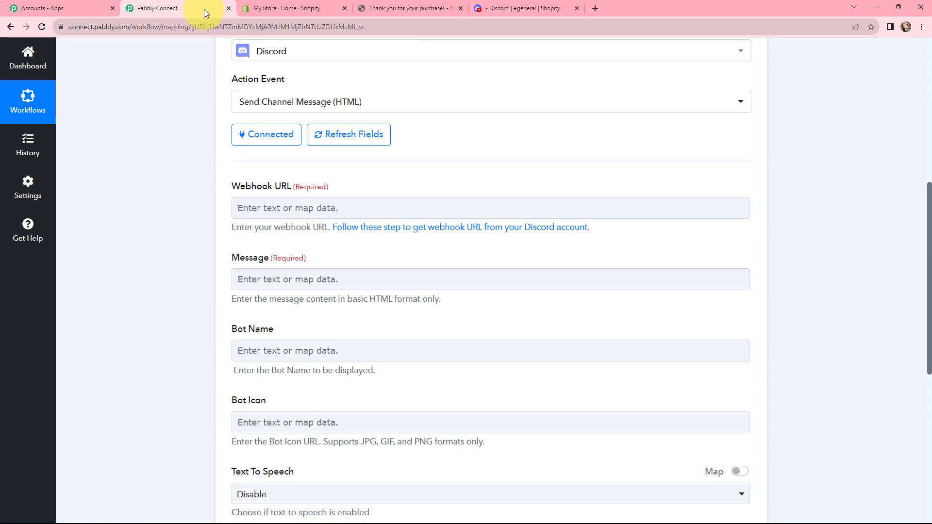
{"action": "left_click", "coordinate": [335, 206]}
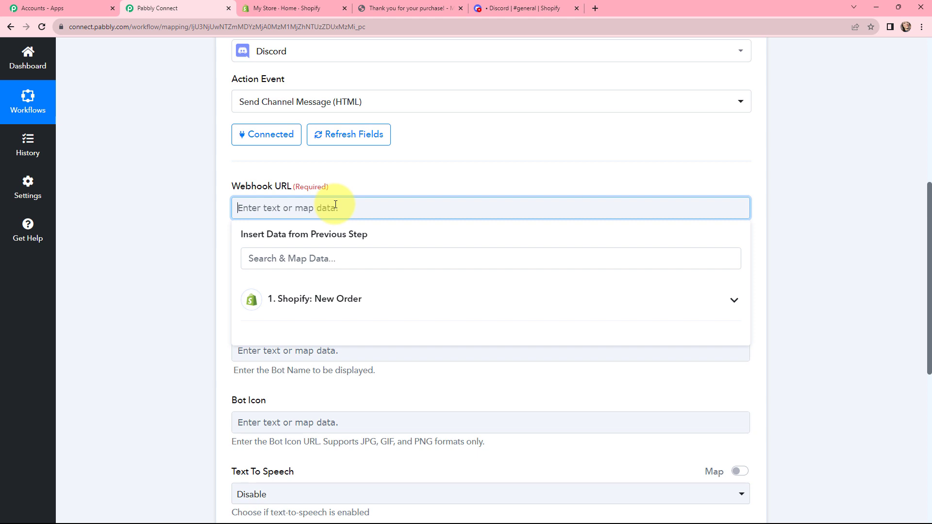
{"action": "key", "text": "ctrl+v"}
{"action": "left_click", "coordinate": [363, 176]}
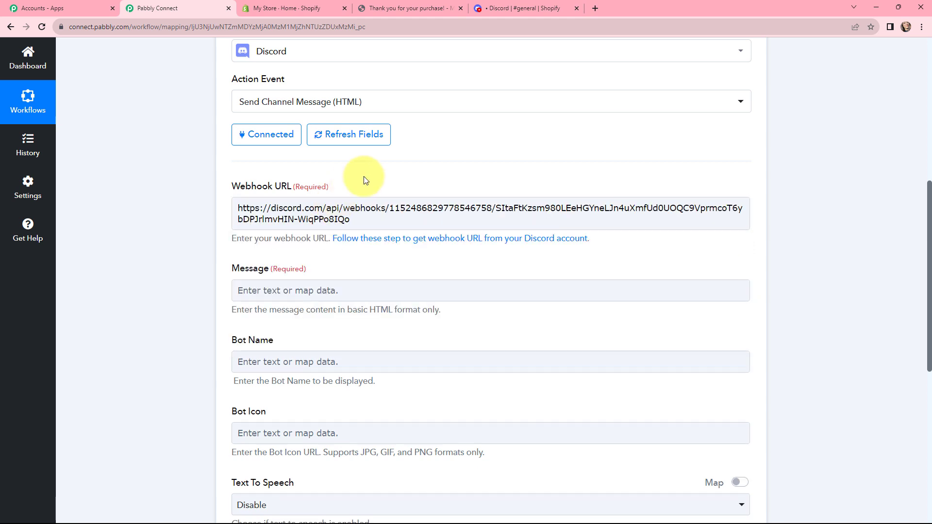
Fill the message with "Hello Team, These are the details of new order placed." plus labelled, mapped Product, customer Name and Email.
{"action": "scroll", "coordinate": [300, 240], "scroll_direction": "down", "scroll_amount": 1}
{"action": "left_click", "coordinate": [300, 241]}
{"action": "left_click", "coordinate": [251, 228]}
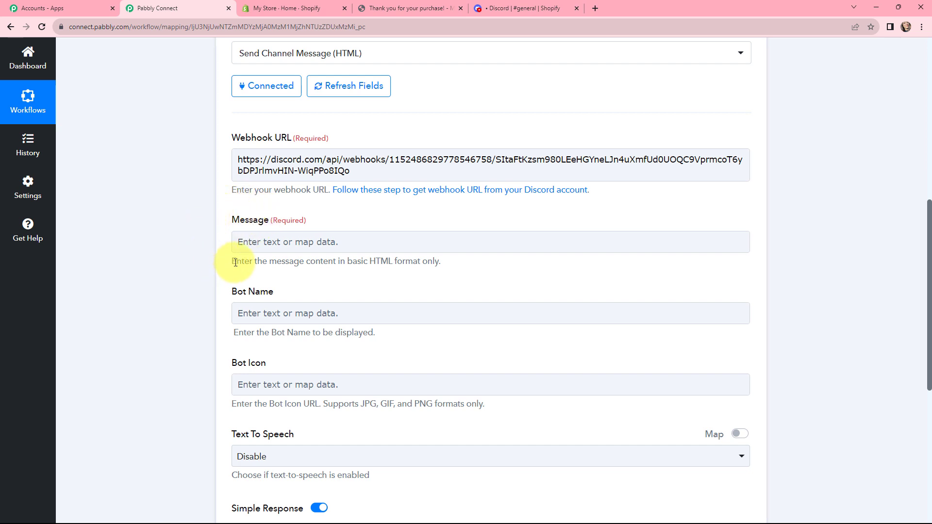
{"action": "left_click", "coordinate": [249, 245]}
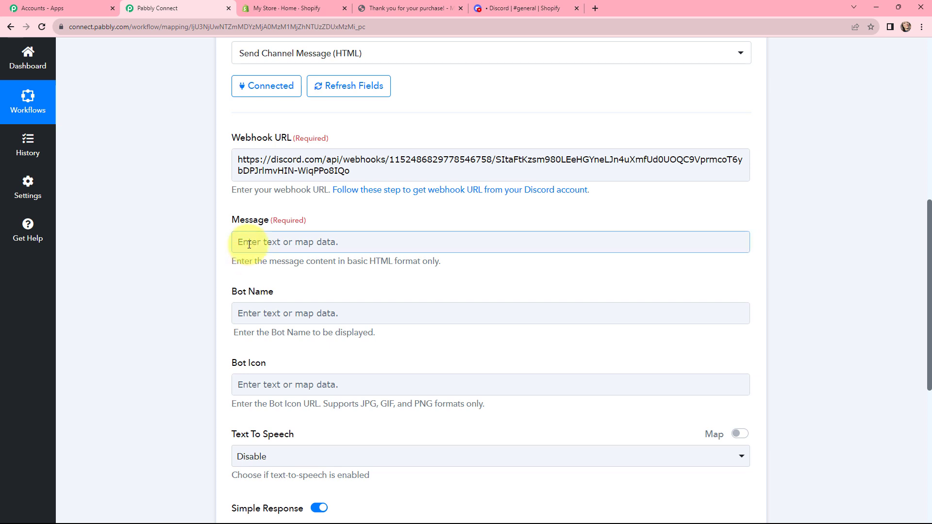
{"action": "key", "text": "ctrl+v"}
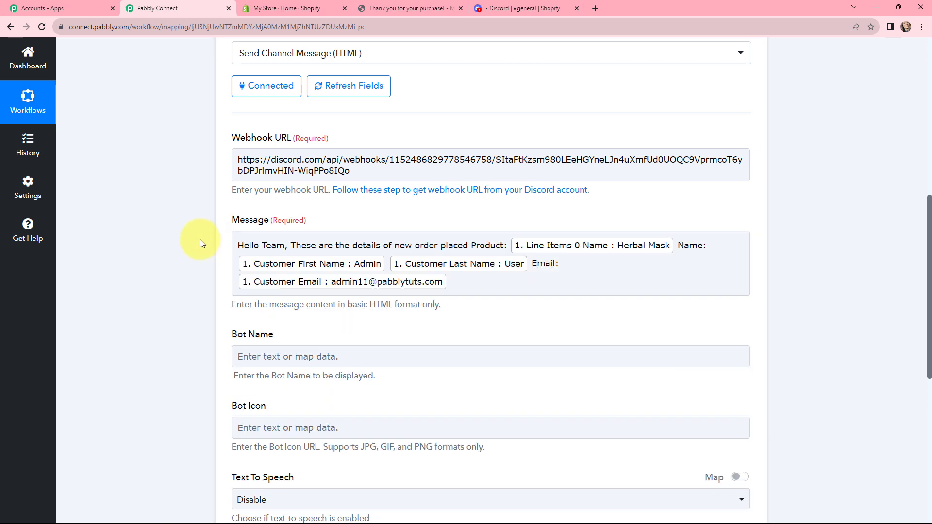
{"action": "left_click", "coordinate": [239, 250]}
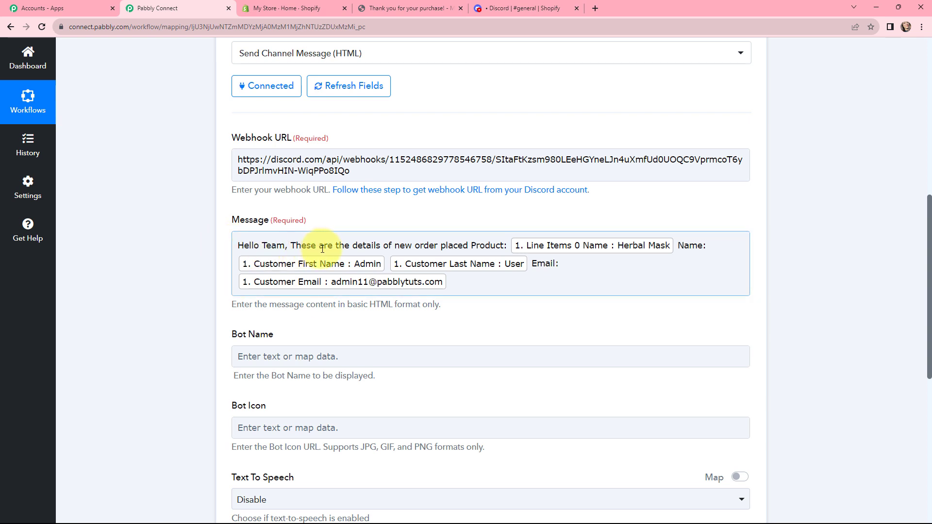
{"action": "left_click", "coordinate": [467, 247]}
{"action": "type", "text": "."}
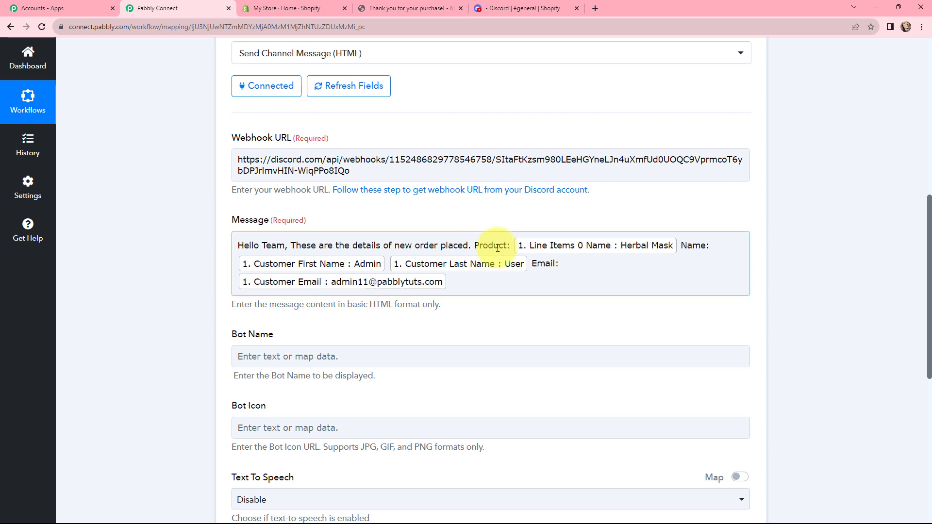
{"action": "left_click", "coordinate": [230, 224]}
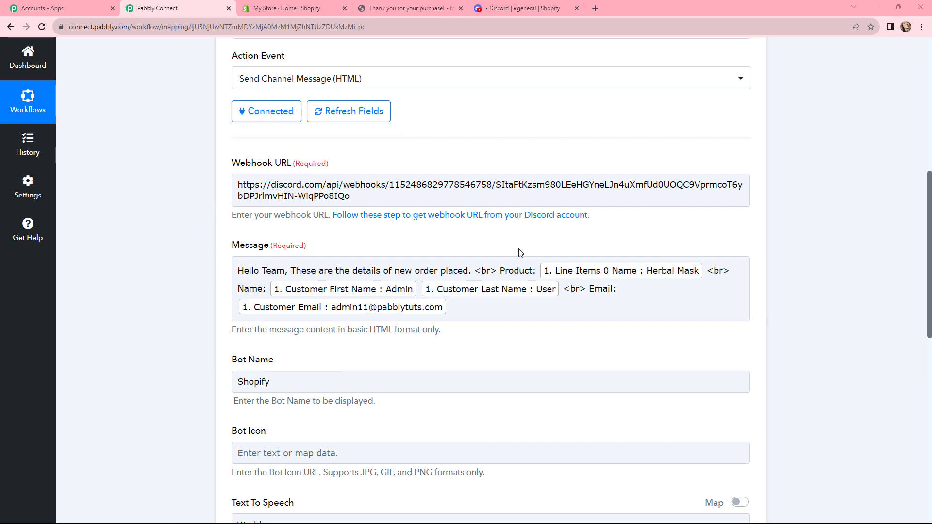
Insert a <br> tag before each of the Product, Name and Email labels in the message.
{"action": "left_click", "coordinate": [522, 269]}
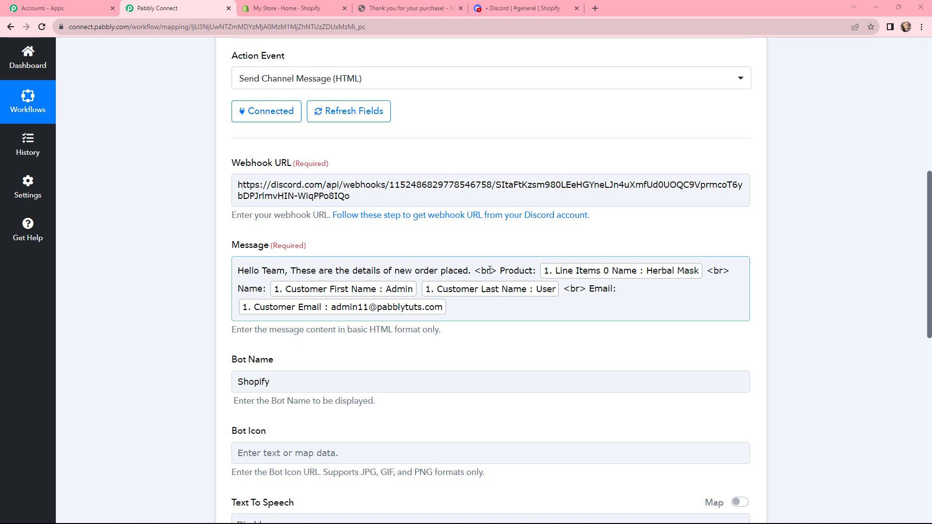
{"action": "left_click", "coordinate": [212, 242]}
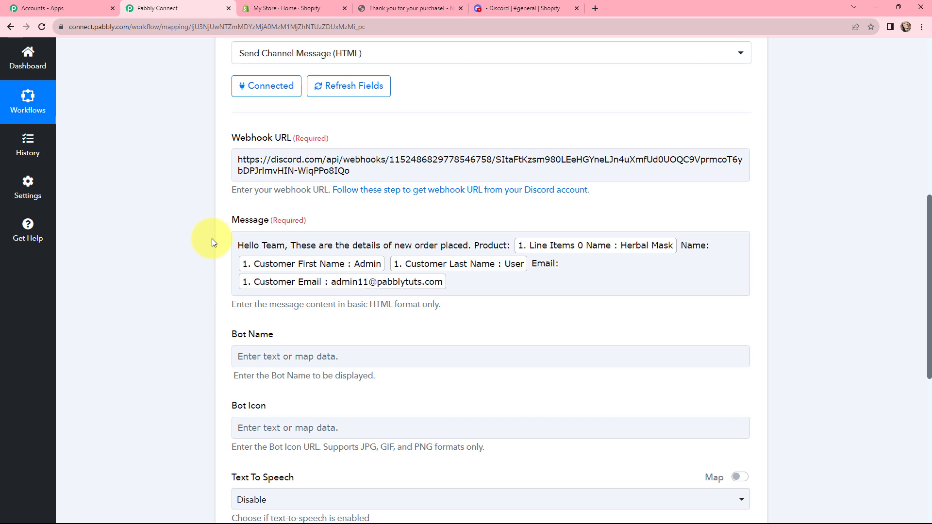
{"action": "left_click", "coordinate": [473, 245]}
{"action": "key", "text": "ctrl+v"}
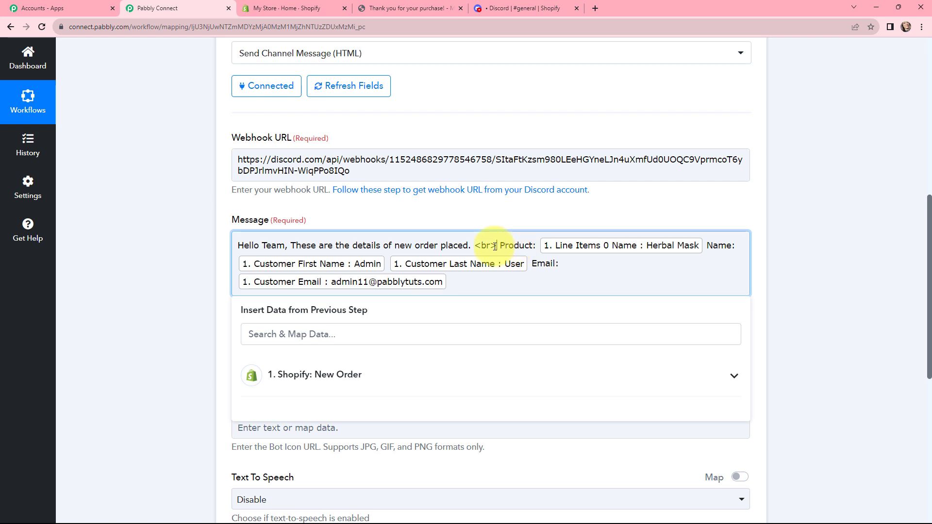
{"action": "left_click", "coordinate": [707, 246]}
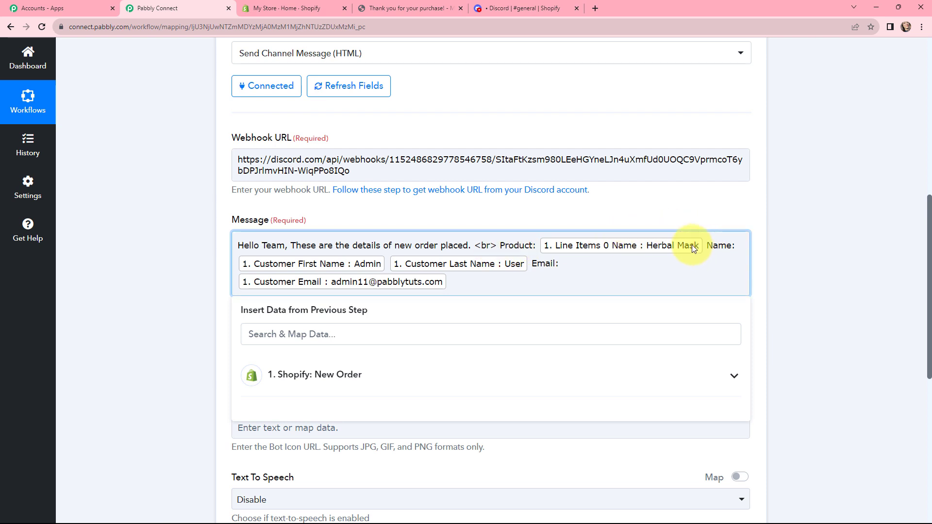
{"action": "key", "text": "ctrl+v"}
{"action": "left_click", "coordinate": [562, 265]}
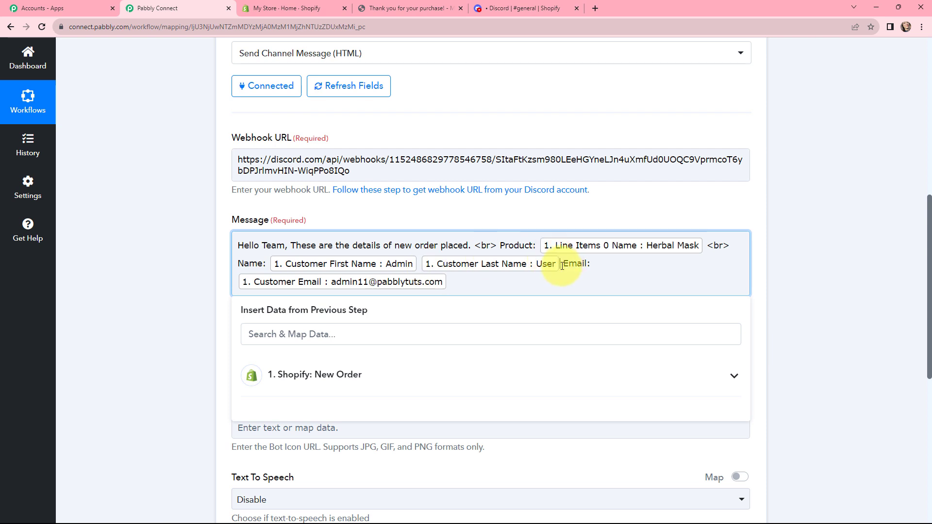
{"action": "key", "text": "ctrl+v"}
{"action": "left_click", "coordinate": [190, 217]}
Set the Discord action's bot name to Shopify.
{"action": "scroll", "coordinate": [190, 217], "scroll_direction": "down", "scroll_amount": 3}
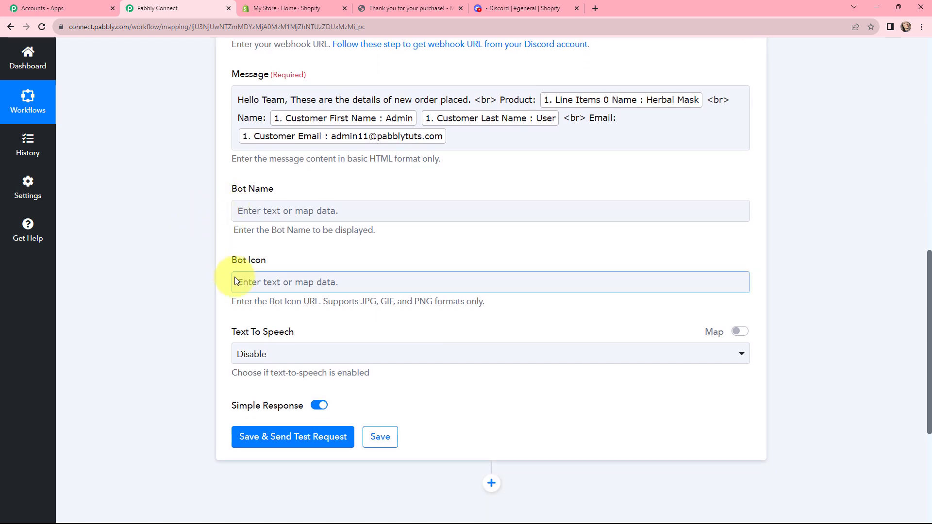
{"action": "left_click", "coordinate": [254, 211]}
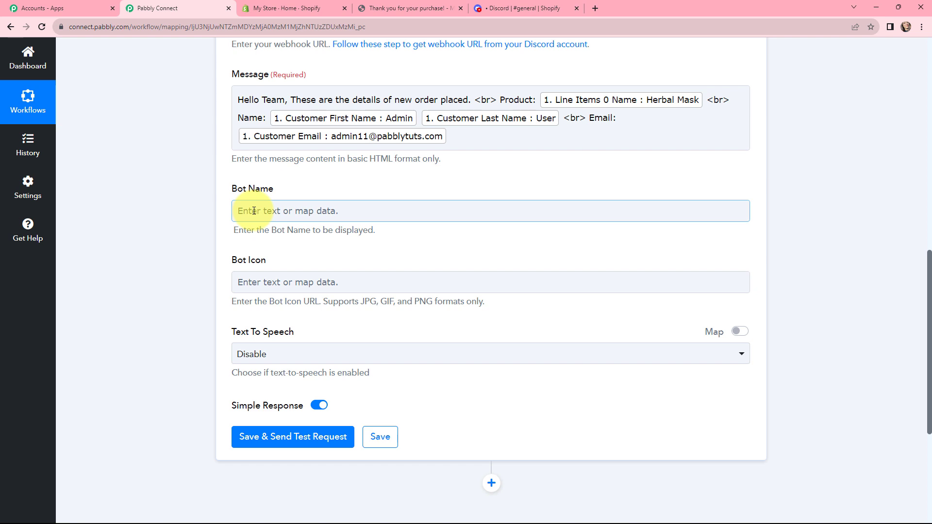
{"action": "type", "text": "Shopify"}
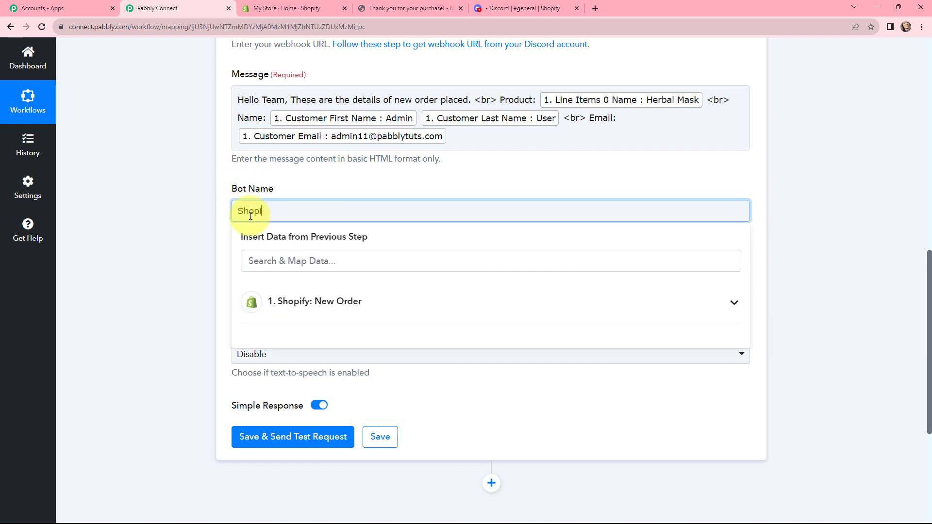
{"action": "left_click", "coordinate": [183, 205]}
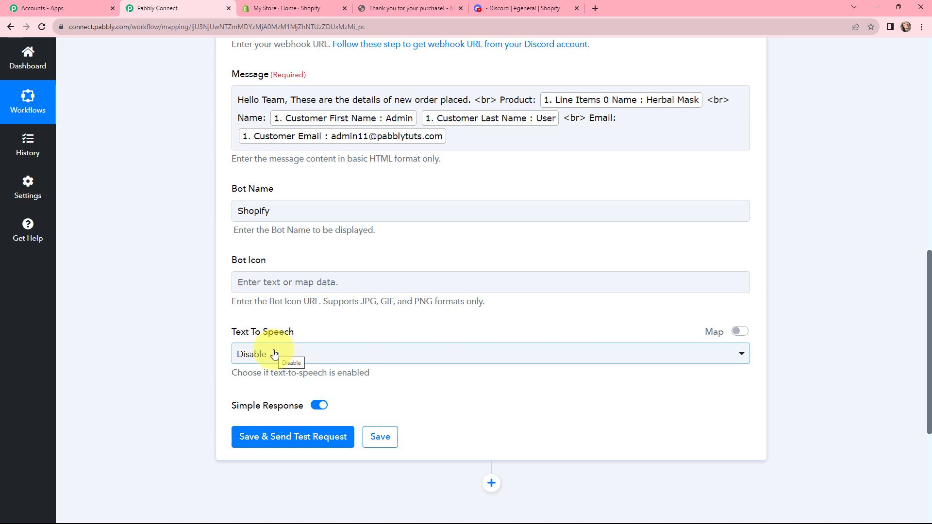
Save the Discord action and send a test request, check the message in the #general channel, and return to Pabbly Connect.
{"action": "left_click", "coordinate": [278, 440]}
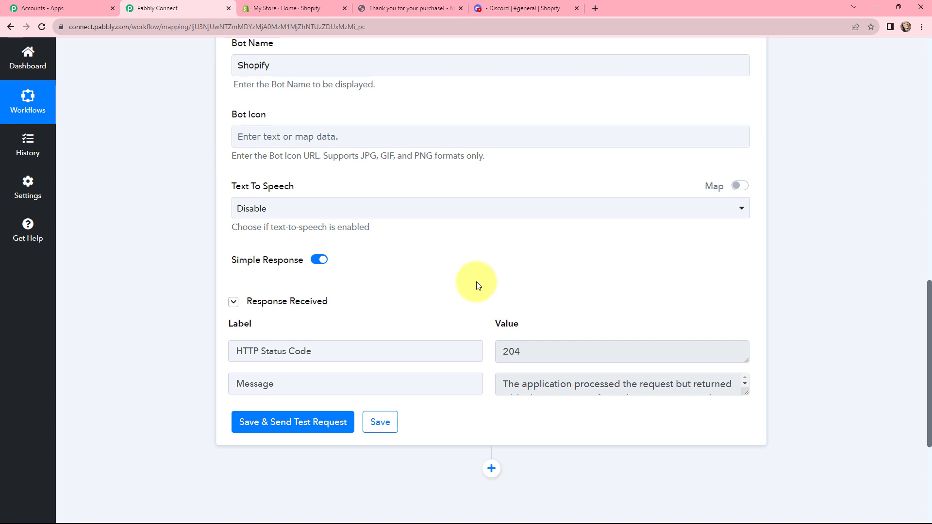
{"action": "left_click", "coordinate": [490, 8]}
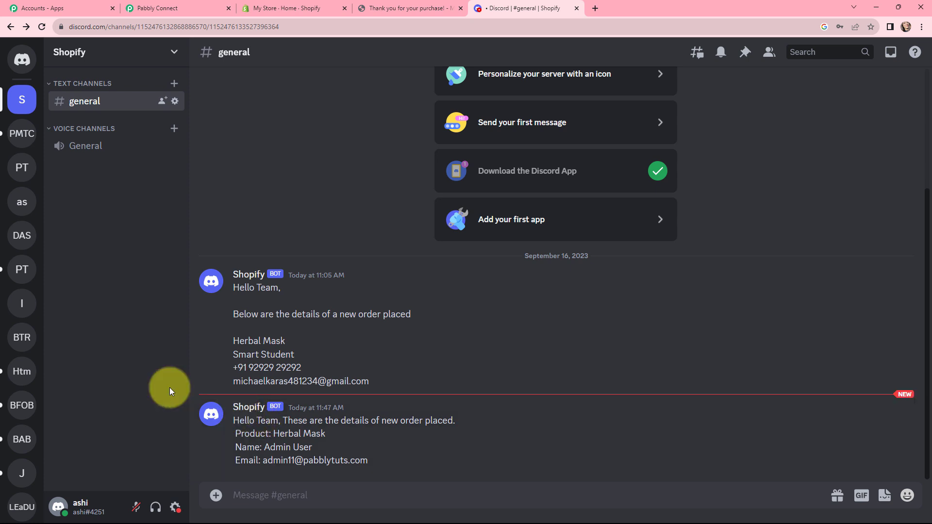
{"action": "key", "text": "ctrl+2"}
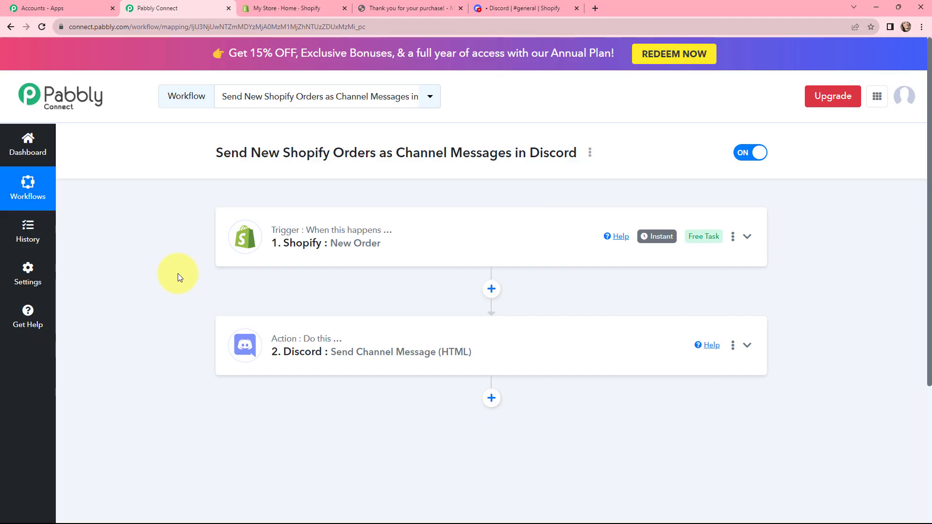